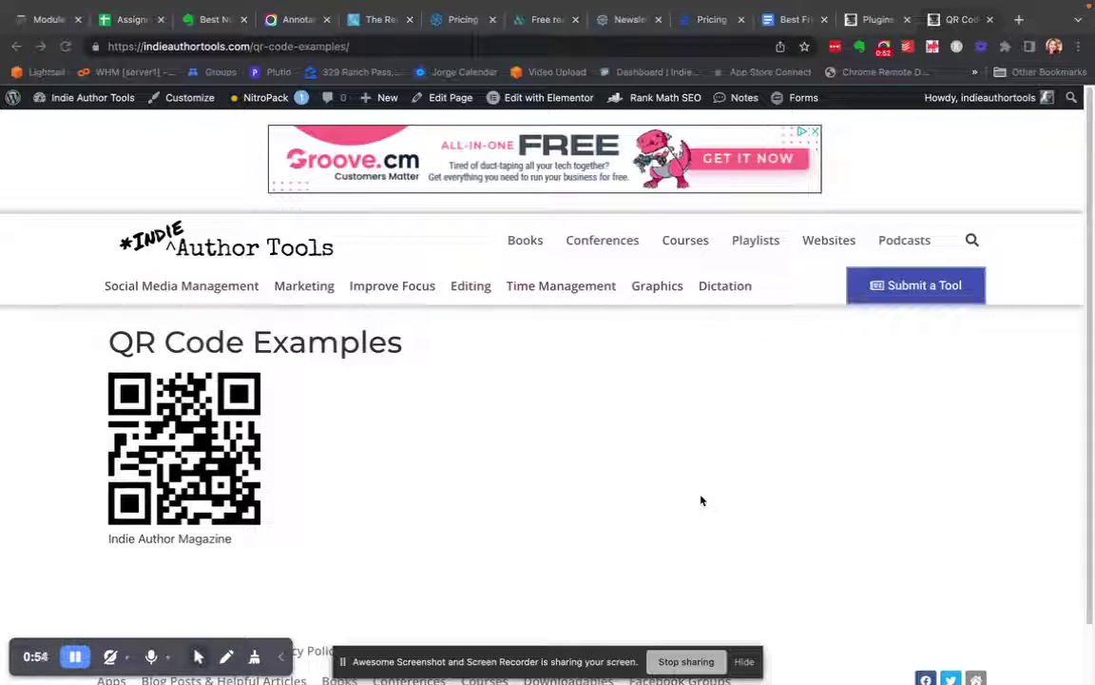
Find the Shortcodes Ultimate plugin in the installed Plugins list.
{"action": "left_click", "coordinate": [876, 20]}
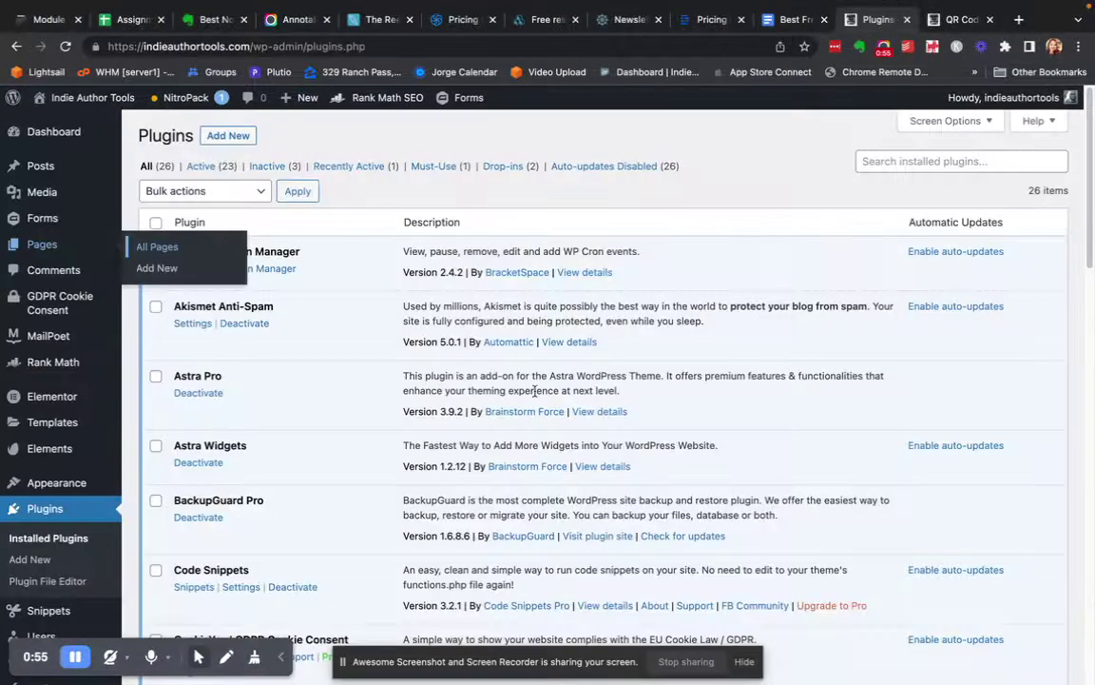
{"action": "scroll", "coordinate": [536, 390], "scroll_direction": "down", "scroll_amount": 10}
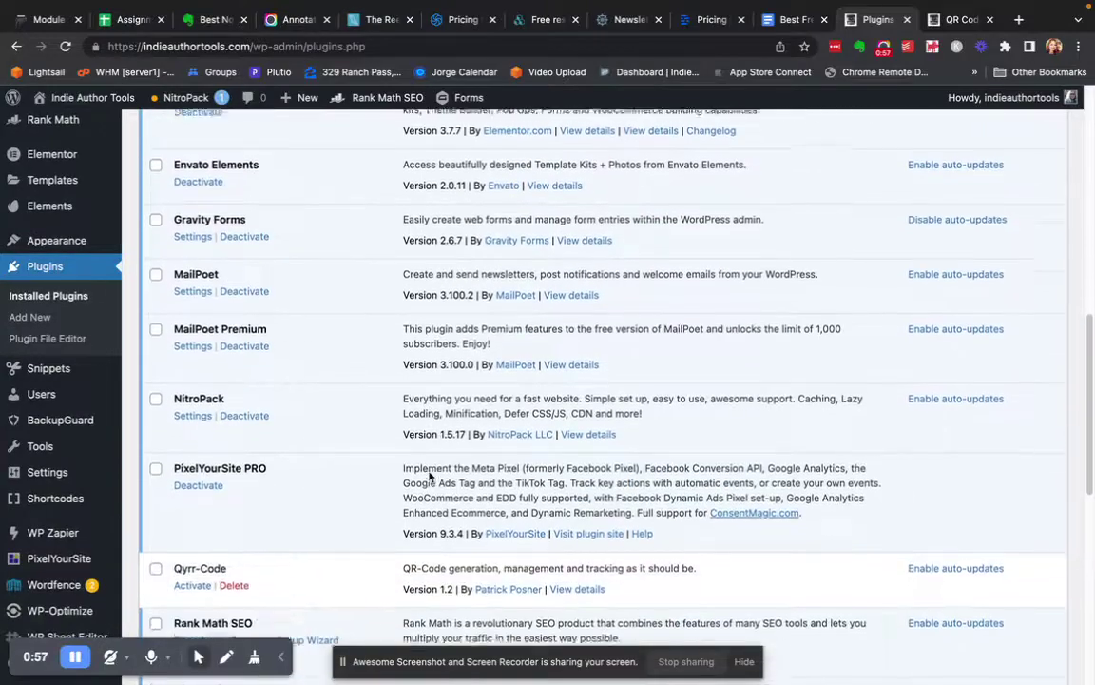
{"action": "scroll", "coordinate": [430, 475], "scroll_direction": "down", "scroll_amount": 5}
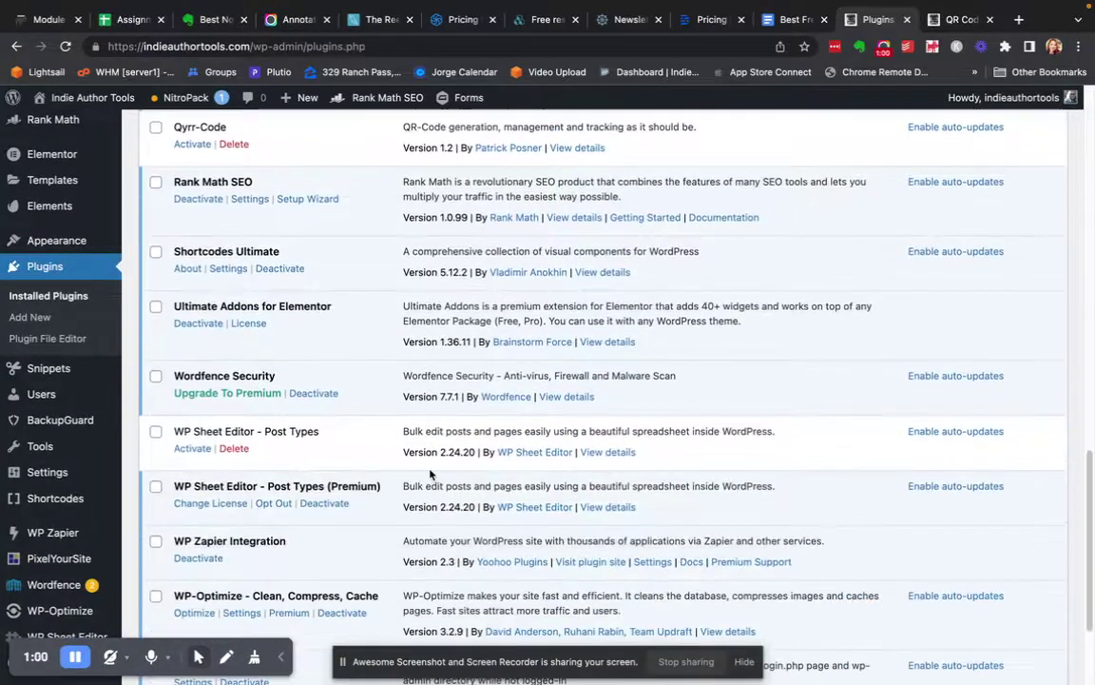
{"action": "scroll", "coordinate": [209, 380], "scroll_direction": "up", "scroll_amount": 2}
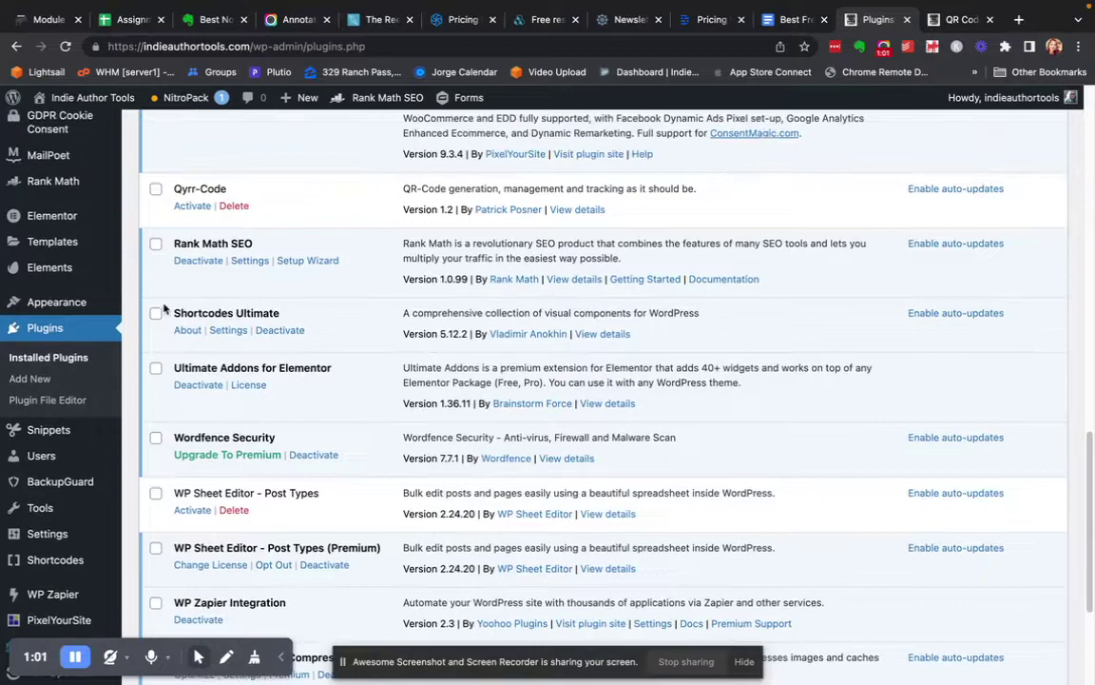
{"action": "left_click_drag", "start_coordinate": [169, 313], "coordinate": [281, 315]}
{"action": "left_click", "coordinate": [356, 341]}
{"action": "key", "text": "Home"}
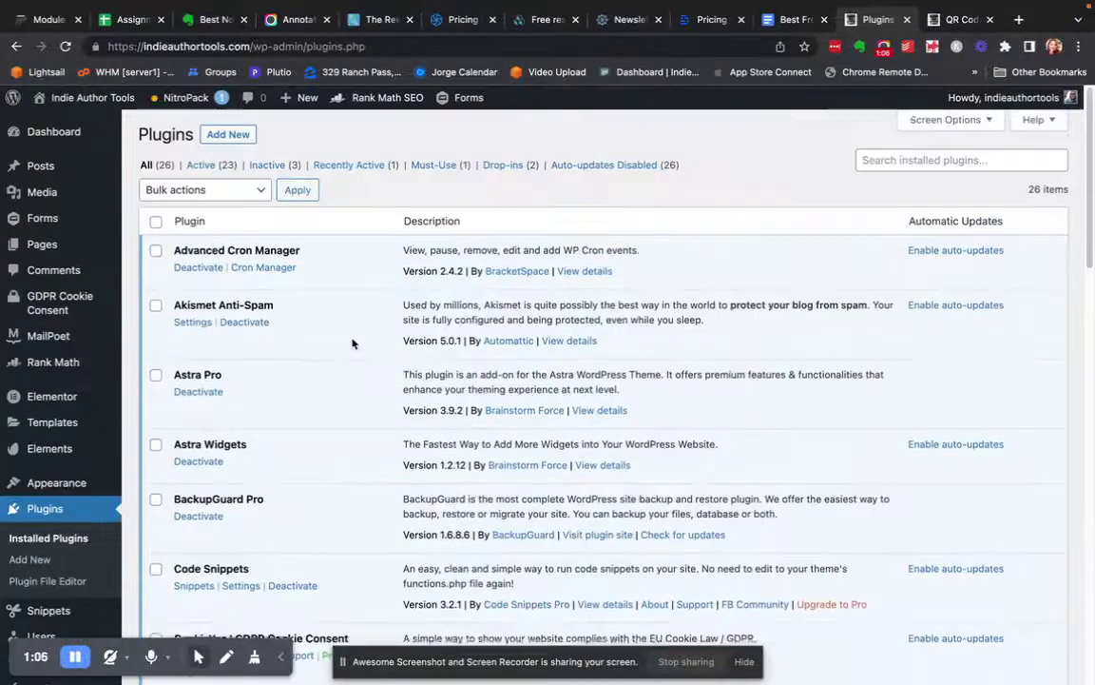
Search Add New plugins for 'shortcodes ultimate' and confirm it shows as Active.
{"action": "left_click", "coordinate": [228, 135]}
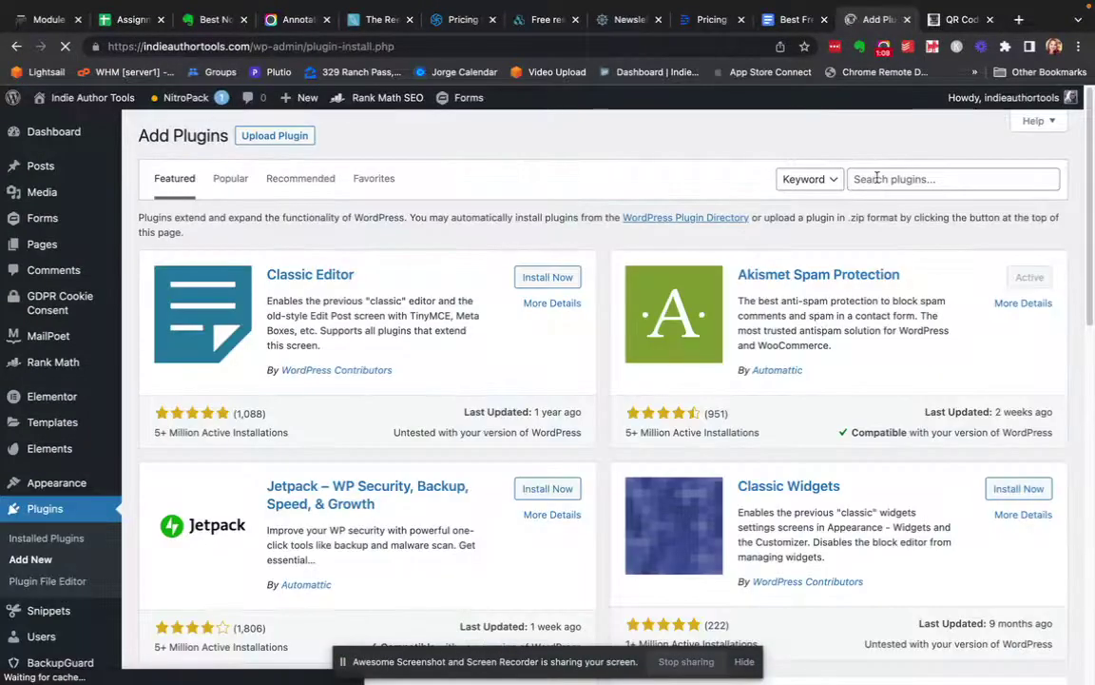
{"action": "left_click", "coordinate": [875, 178]}
{"action": "type", "text": "shortcode"}
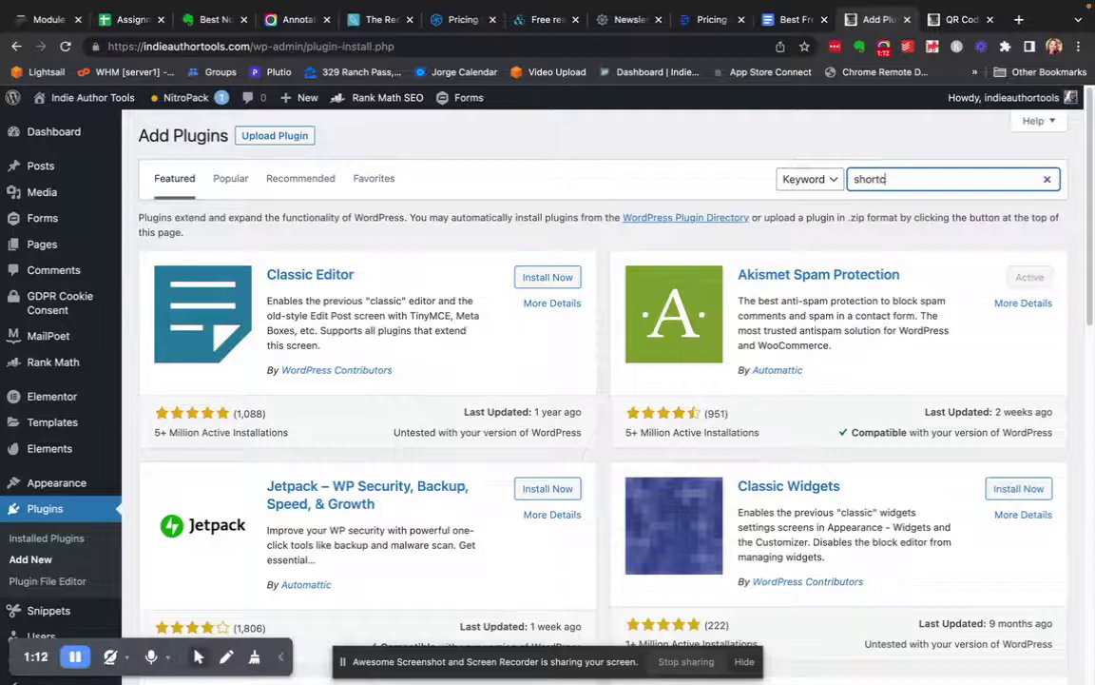
{"action": "type", "text": "s ultimagte"}
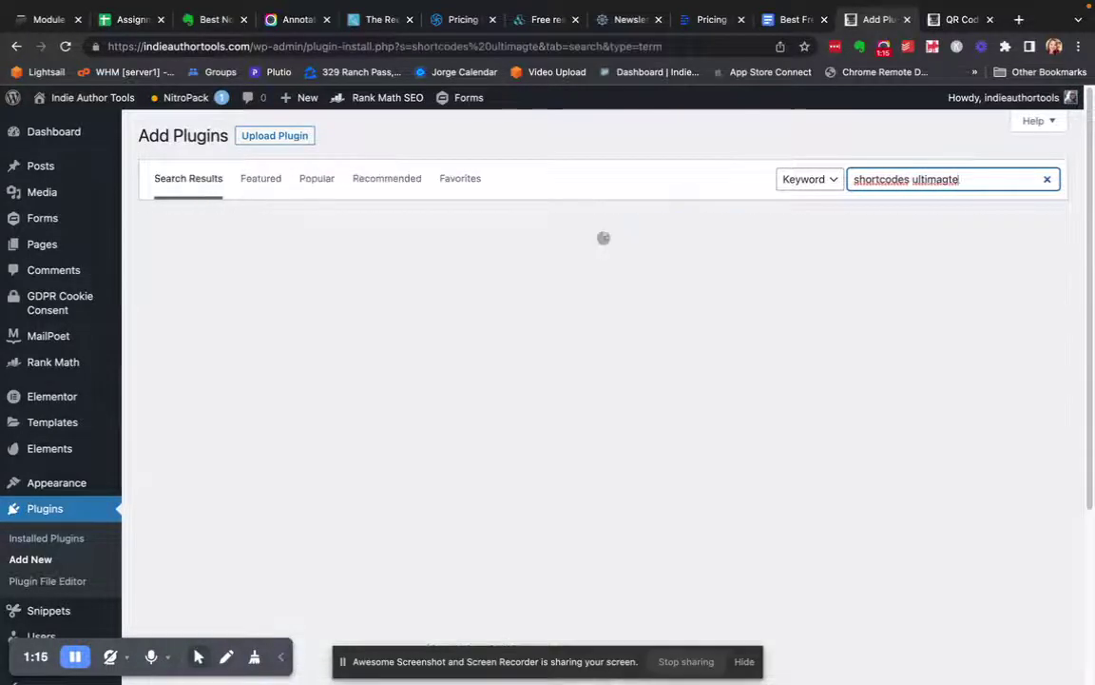
{"action": "key", "text": "BackSpace"}
{"action": "key", "text": "BackSpace"}
{"action": "key", "text": "BackSpace"}
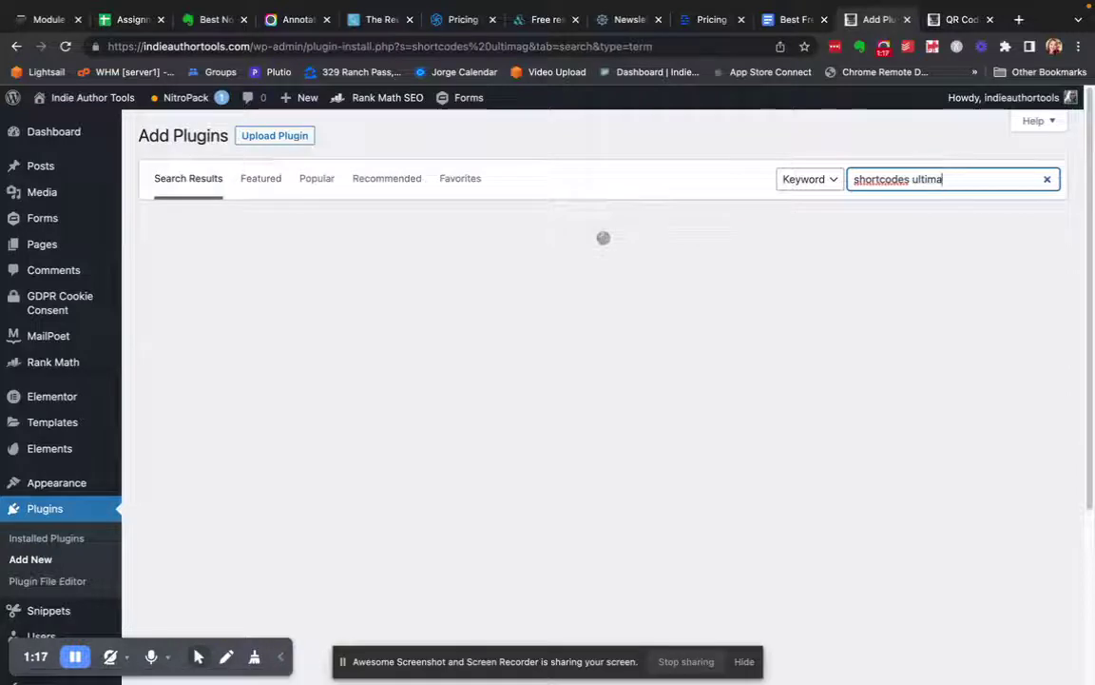
{"action": "type", "text": "te"}
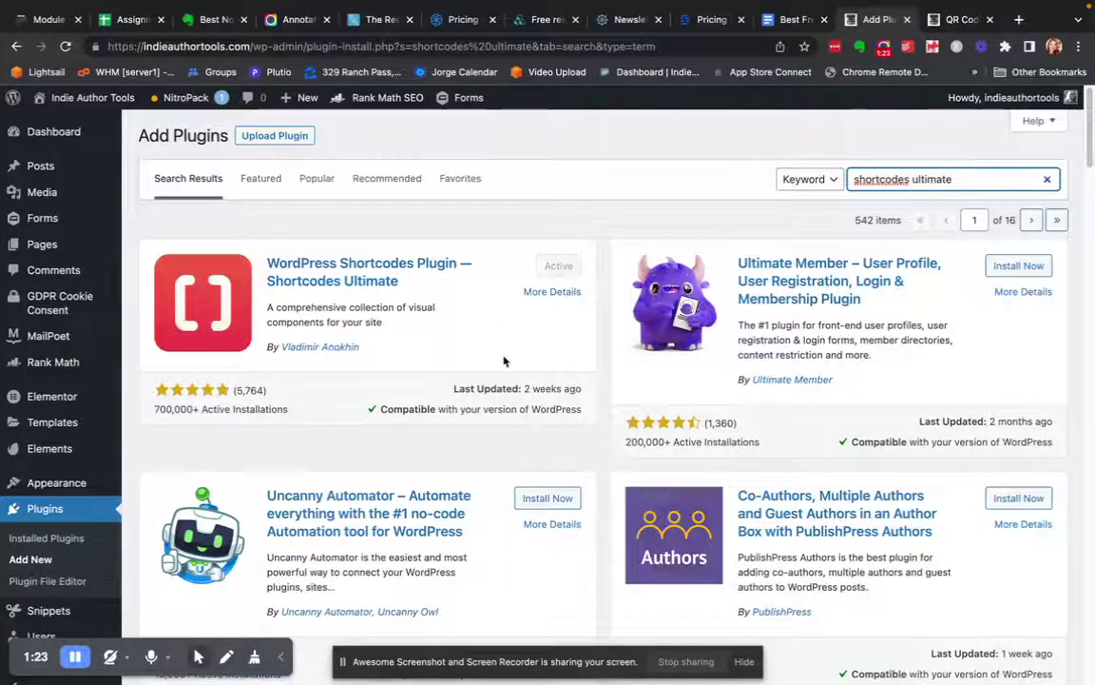
{"action": "left_click", "coordinate": [635, 221]}
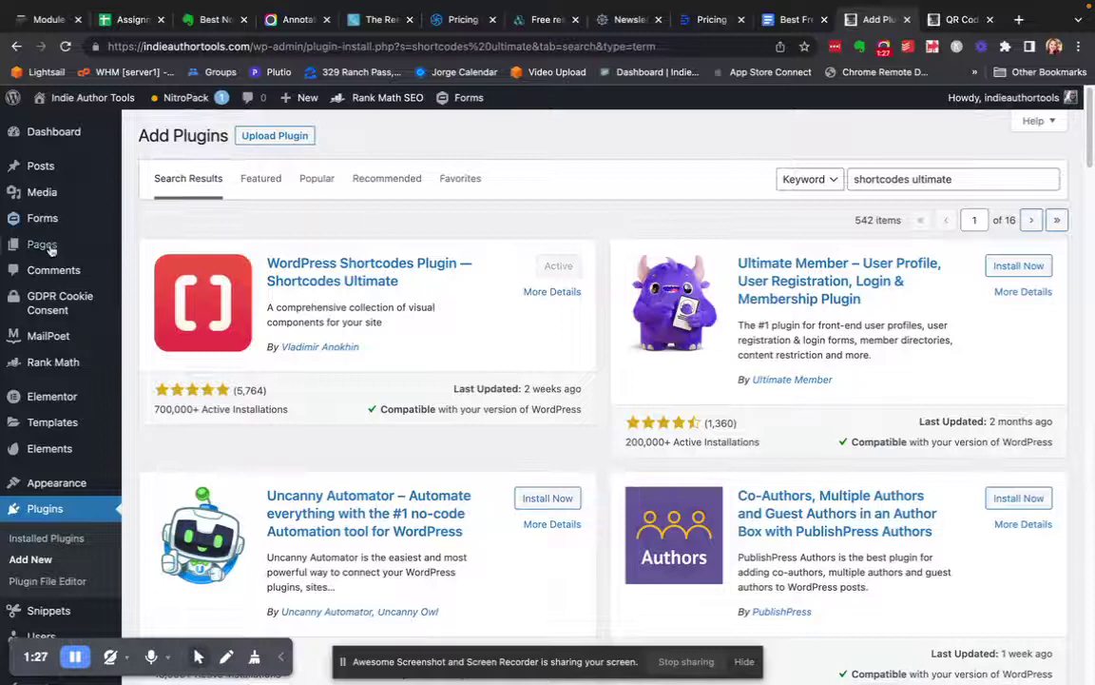
Open the QR Code Examples page for editing from All Pages, sorted by date.
{"action": "left_click", "coordinate": [43, 251]}
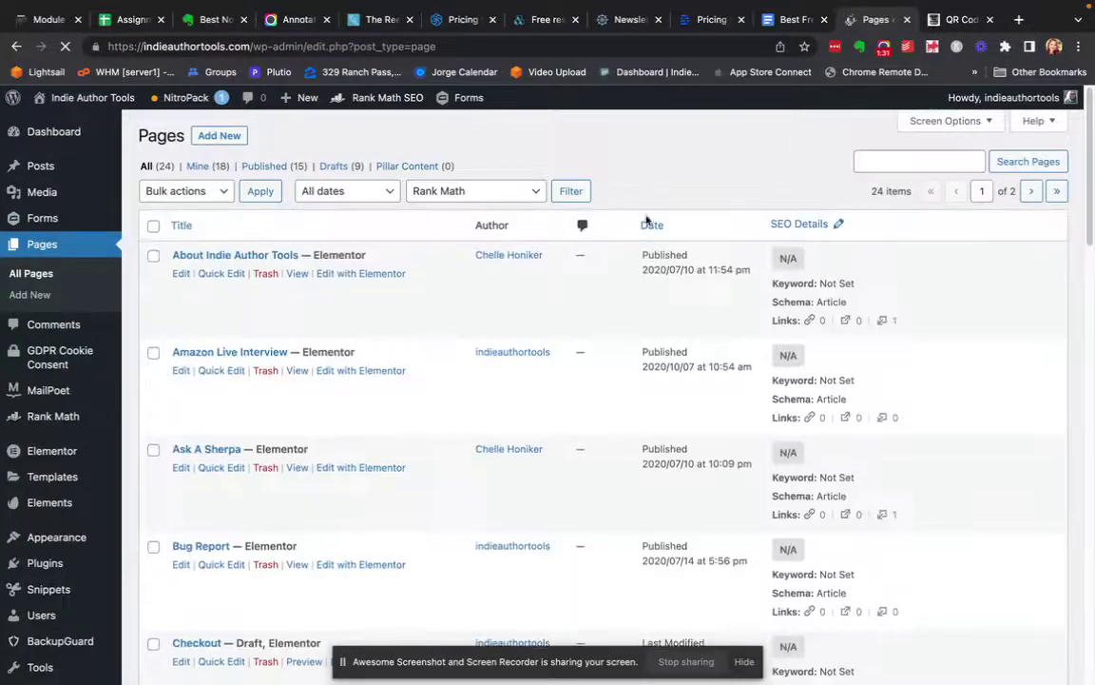
{"action": "left_click", "coordinate": [647, 226]}
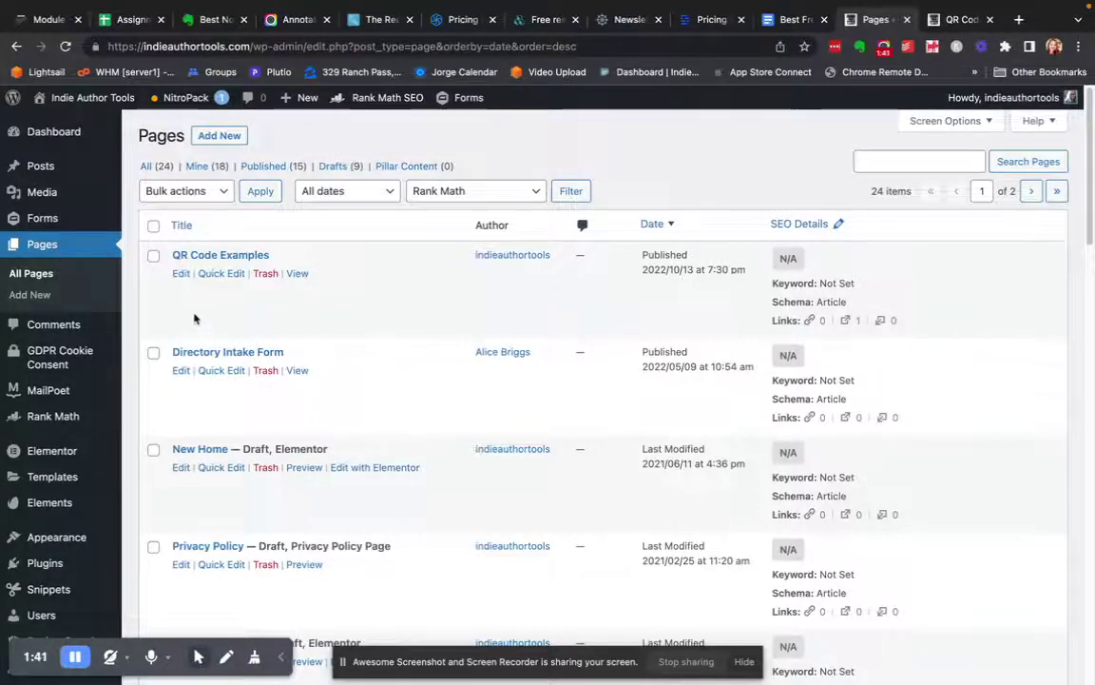
{"action": "left_click", "coordinate": [180, 273]}
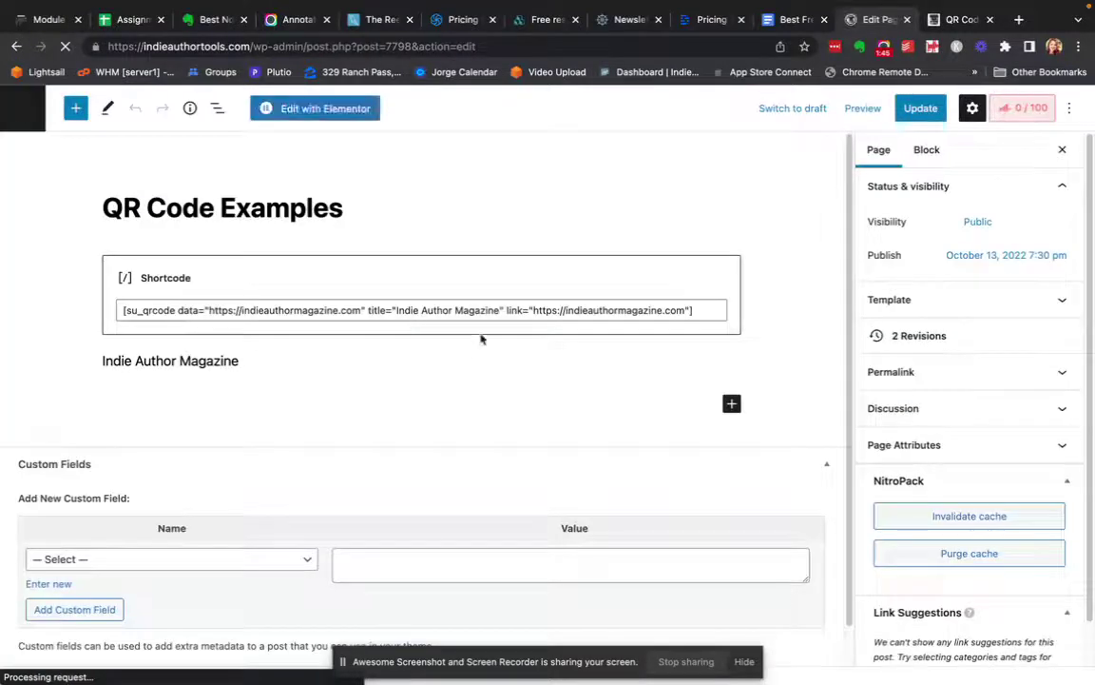
{"action": "left_click", "coordinate": [312, 110]}
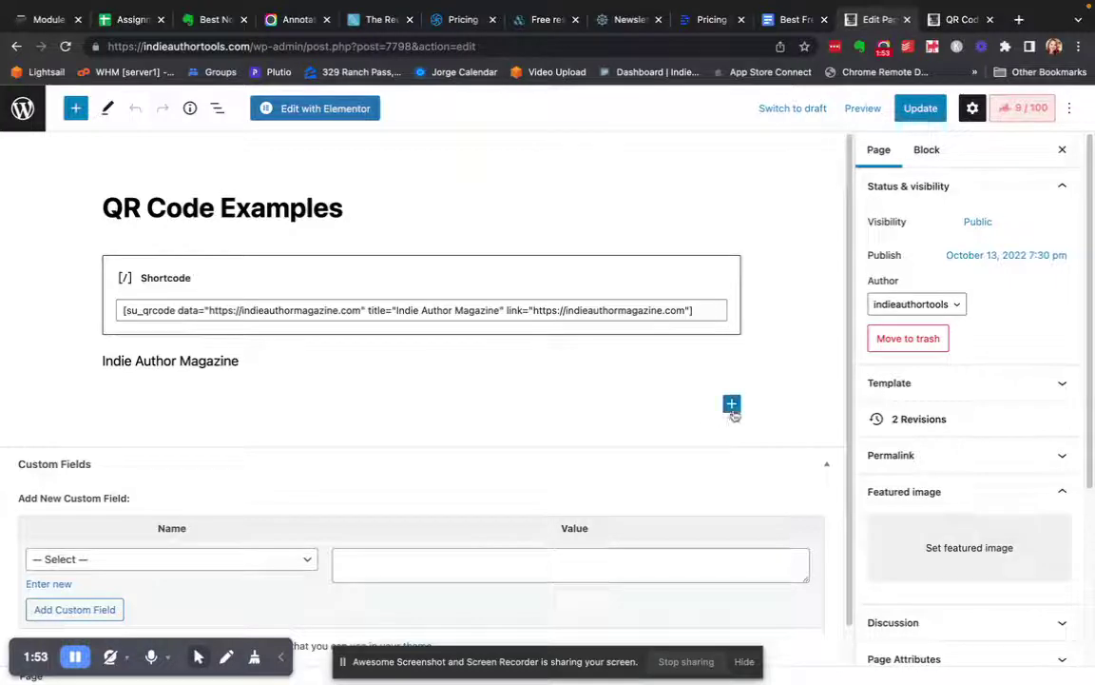
Insert a new Shortcode block on the page and bring up the Shortcodes Ultimate picker.
{"action": "left_click", "coordinate": [731, 405]}
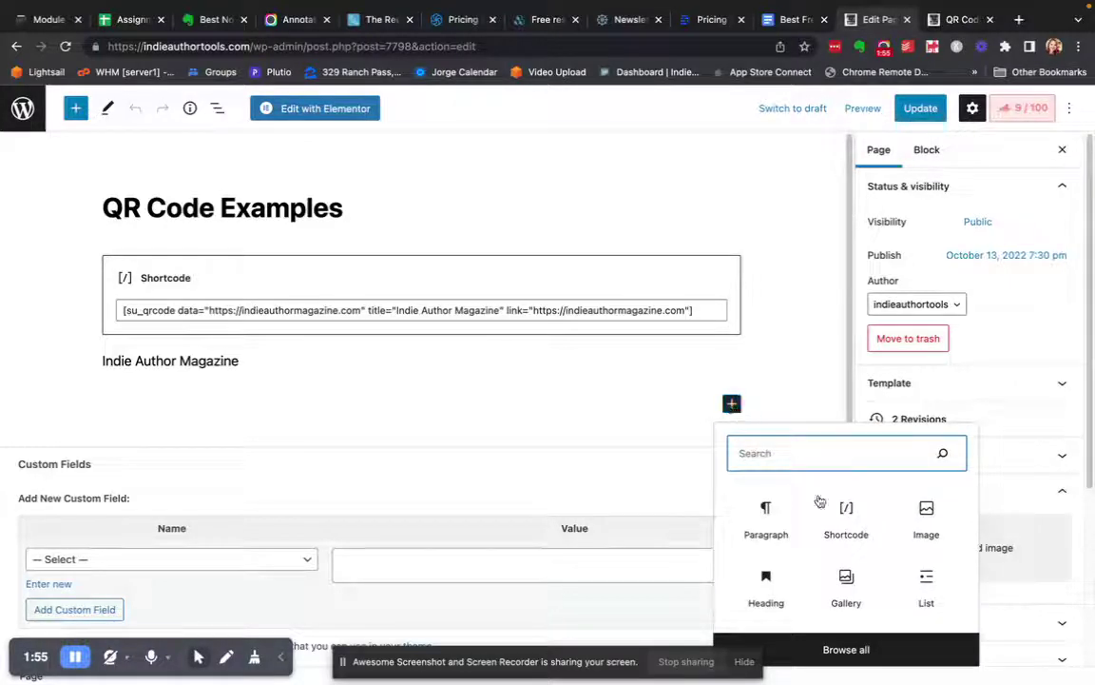
{"action": "left_click", "coordinate": [849, 527]}
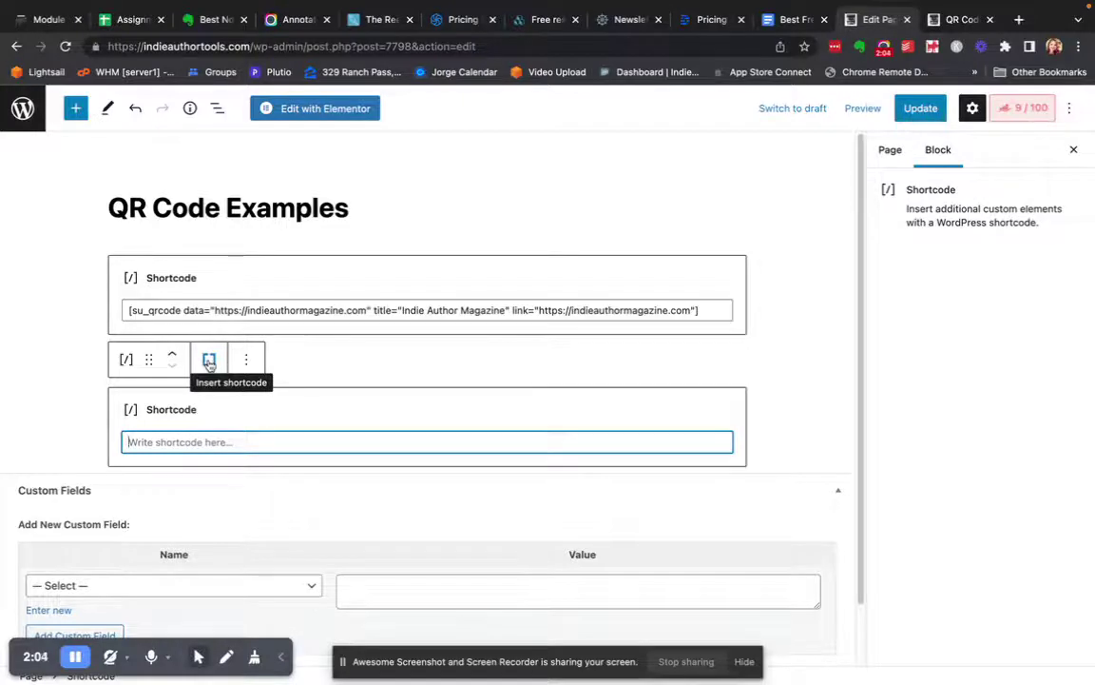
{"action": "left_click", "coordinate": [209, 361]}
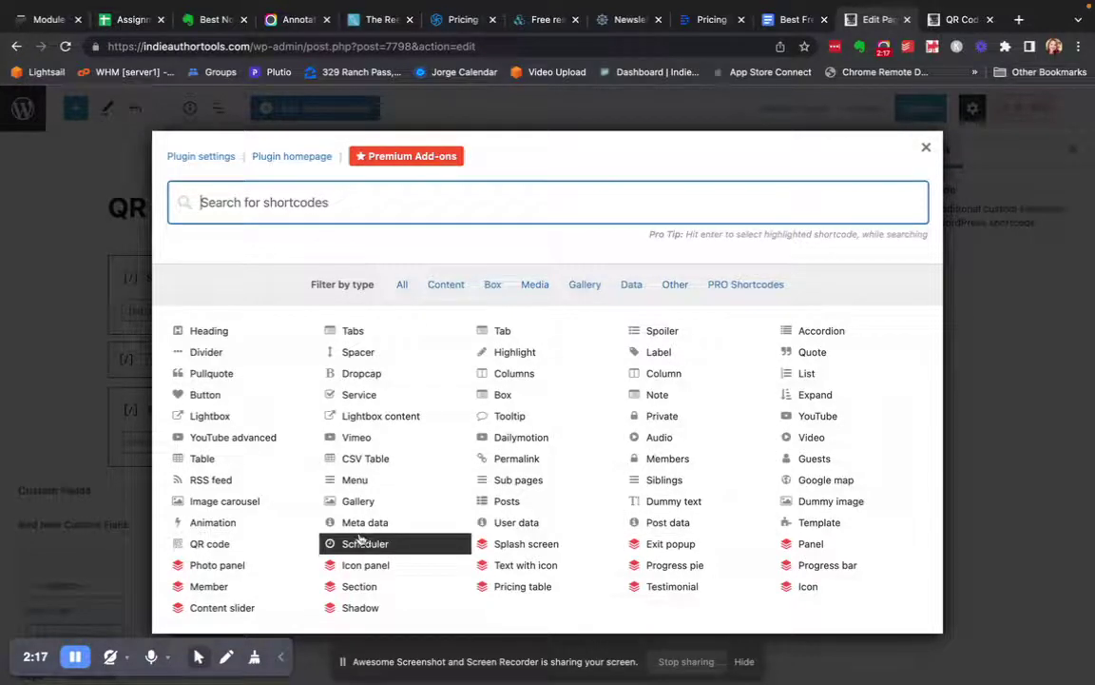
{"action": "left_click", "coordinate": [202, 545]}
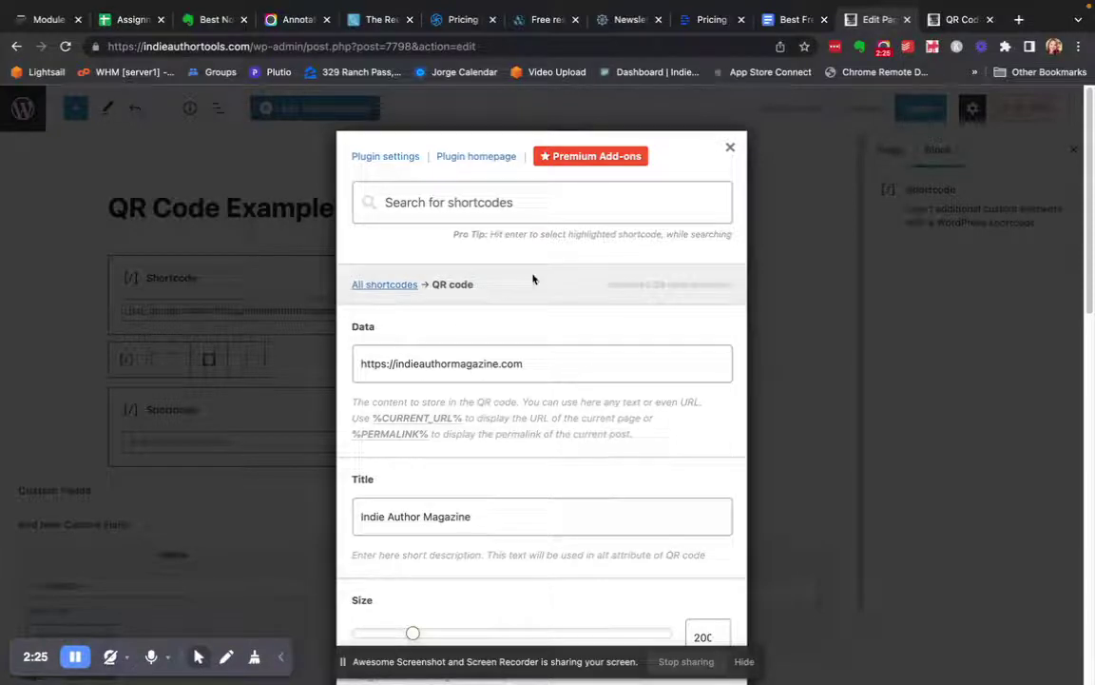
{"action": "scroll", "coordinate": [527, 310], "scroll_direction": "down", "scroll_amount": 5}
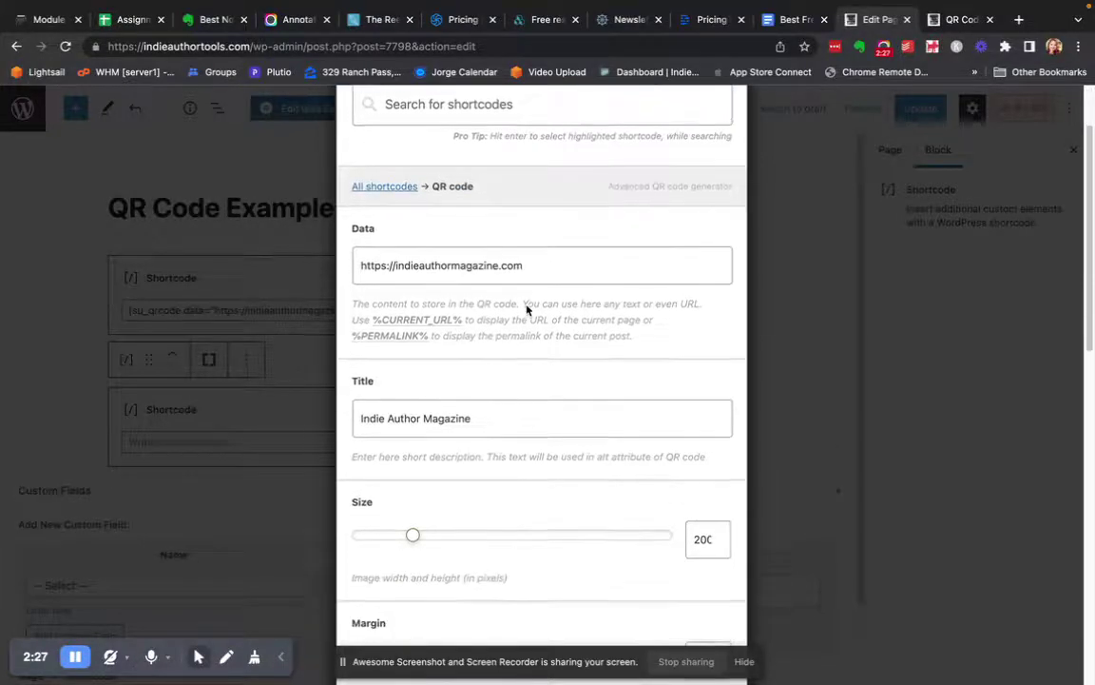
{"action": "scroll", "coordinate": [527, 306], "scroll_direction": "up", "scroll_amount": 5}
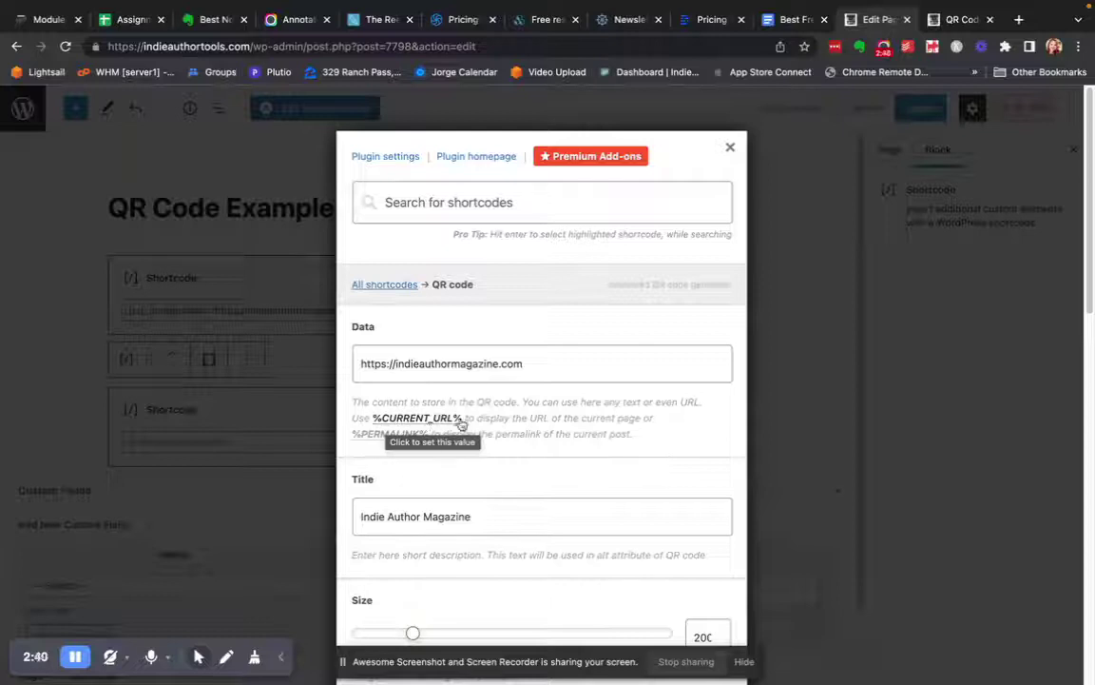
{"action": "left_click", "coordinate": [526, 361]}
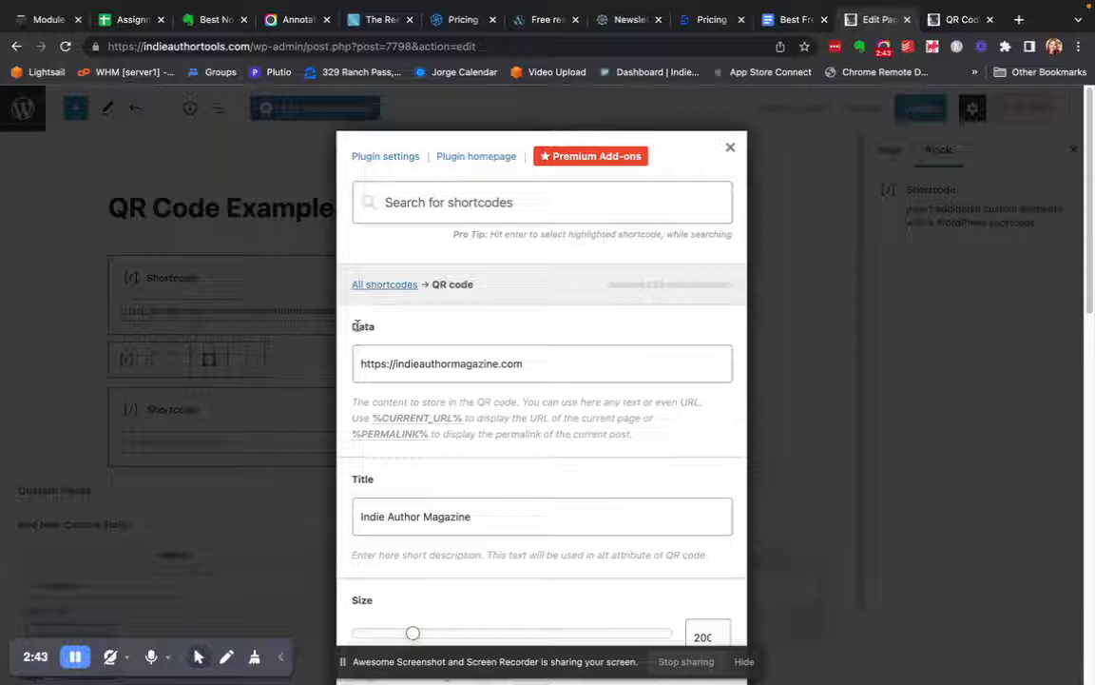
{"action": "left_click", "coordinate": [365, 364]}
{"action": "left_click_drag", "start_coordinate": [526, 363], "coordinate": [435, 352]}
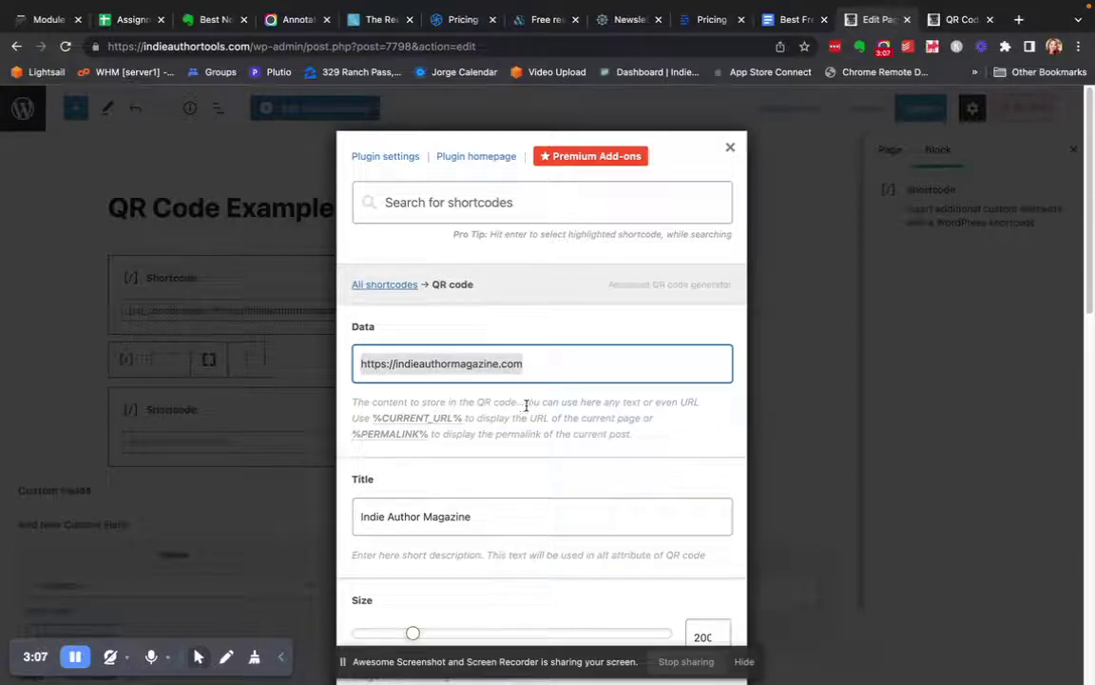
{"action": "left_click", "coordinate": [575, 360]}
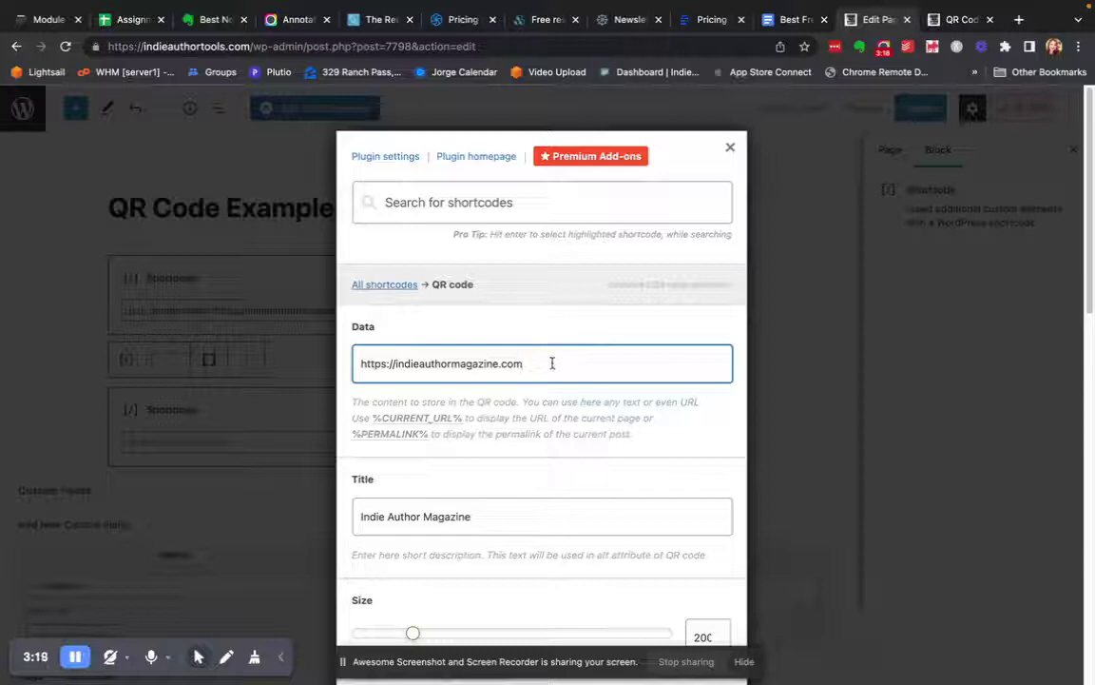
{"action": "scroll", "coordinate": [552, 361], "scroll_direction": "down", "scroll_amount": 2}
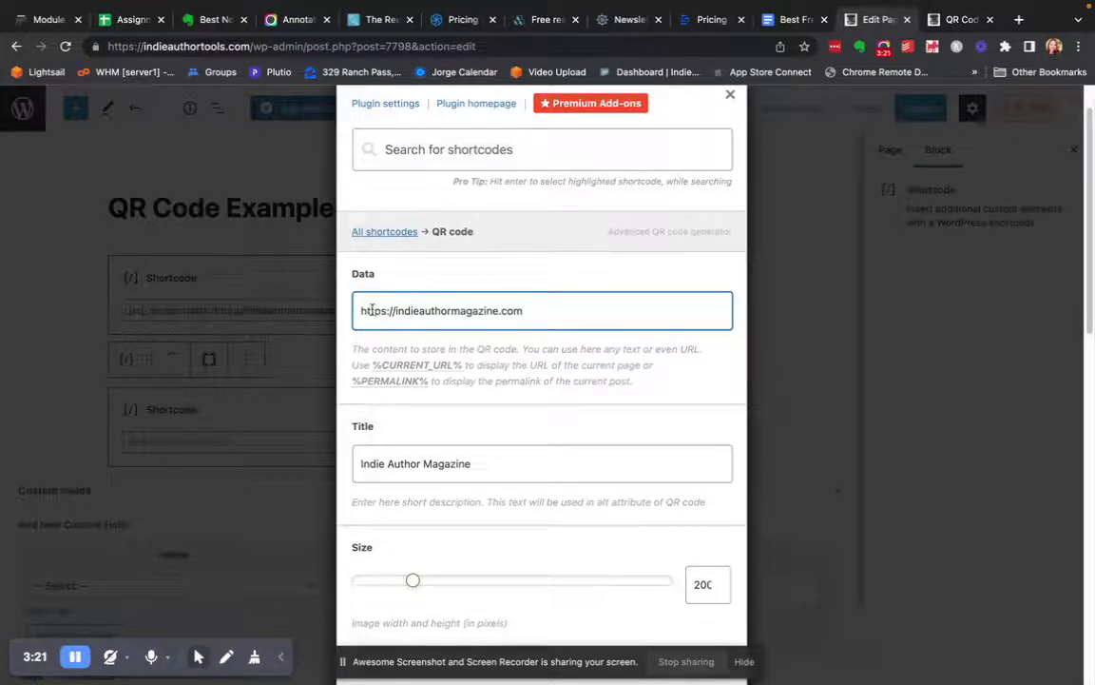
{"action": "scroll", "coordinate": [501, 381], "scroll_direction": "down", "scroll_amount": 4}
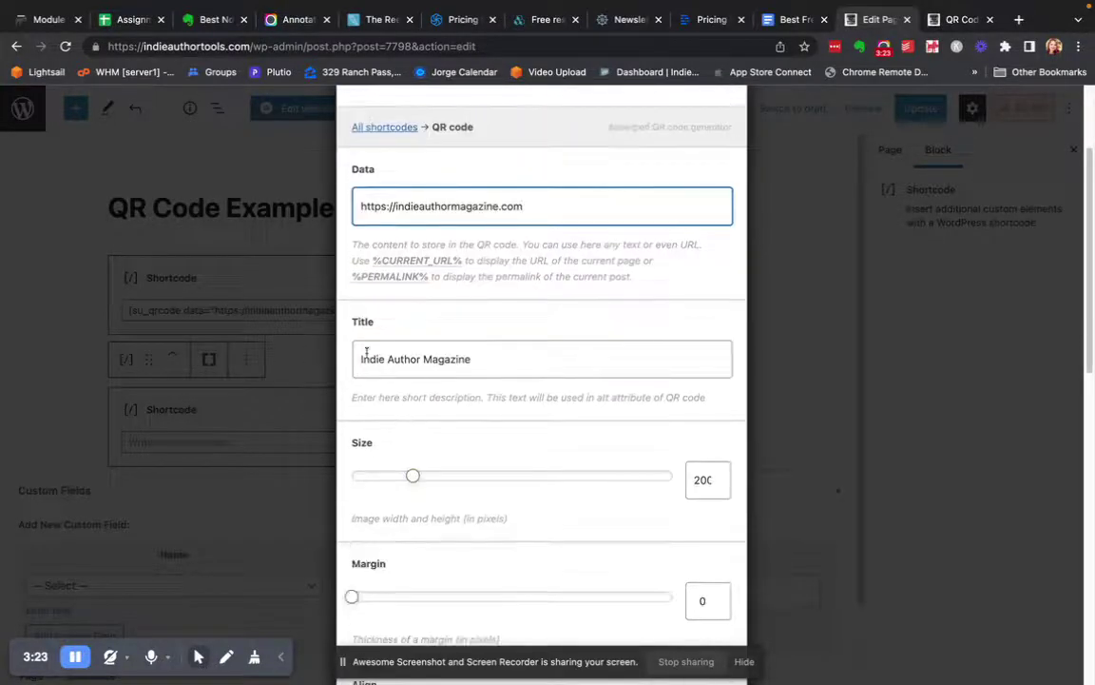
{"action": "scroll", "coordinate": [457, 390], "scroll_direction": "down", "scroll_amount": 5}
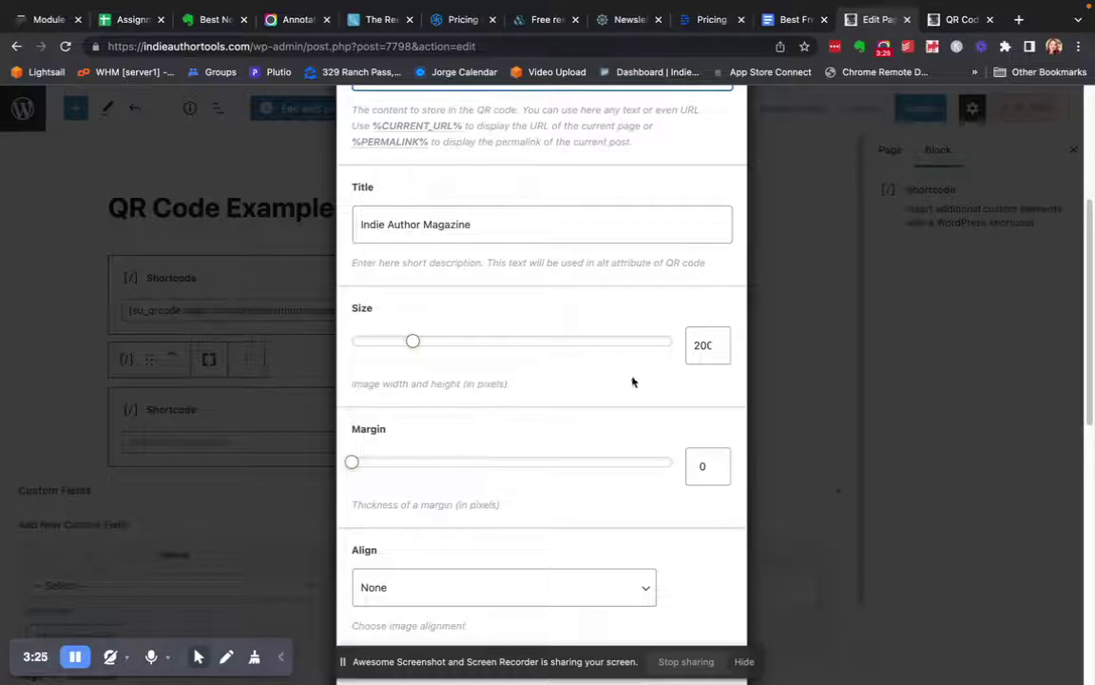
{"action": "scroll", "coordinate": [396, 371], "scroll_direction": "down", "scroll_amount": 2}
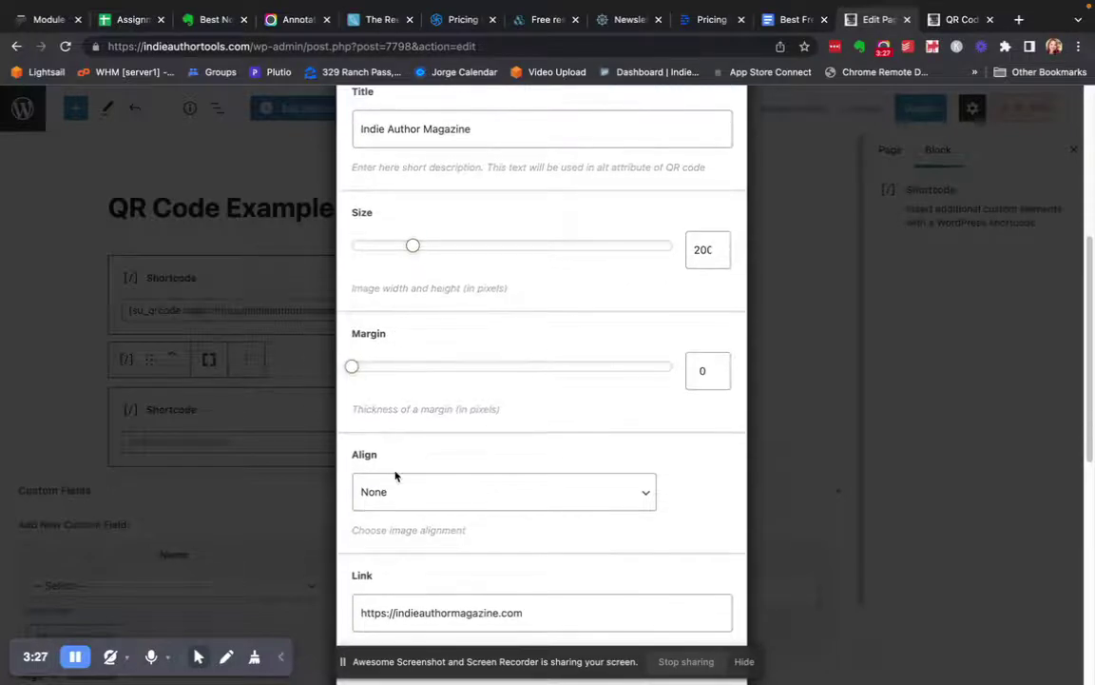
{"action": "scroll", "coordinate": [447, 471], "scroll_direction": "down", "scroll_amount": 3}
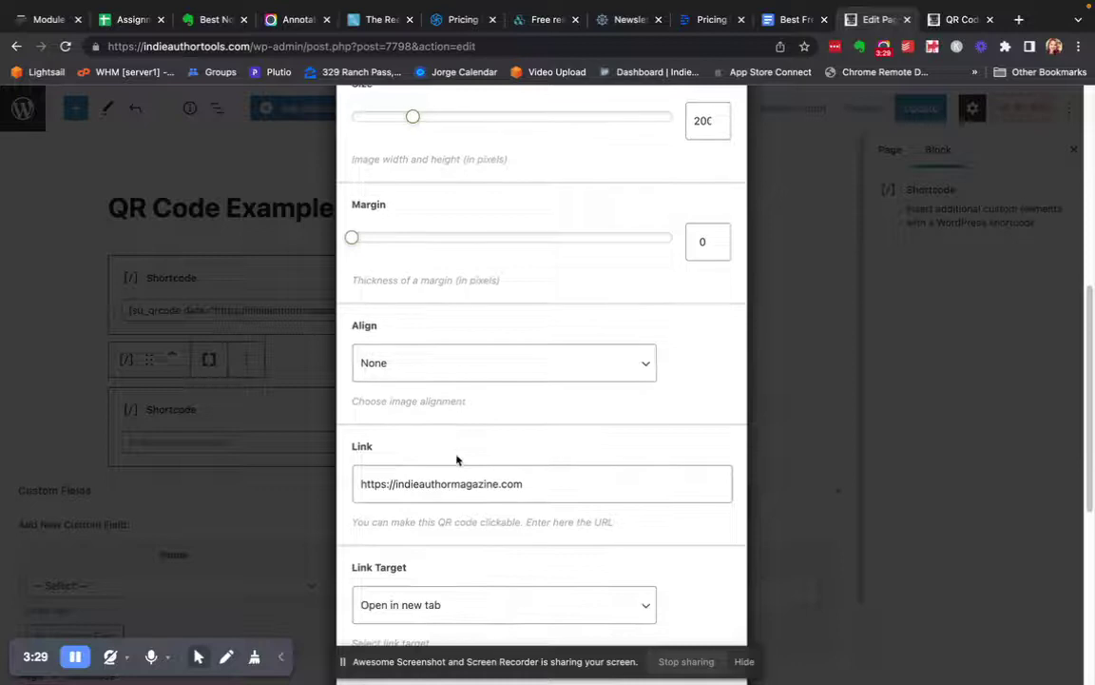
{"action": "scroll", "coordinate": [445, 418], "scroll_direction": "down", "scroll_amount": 2}
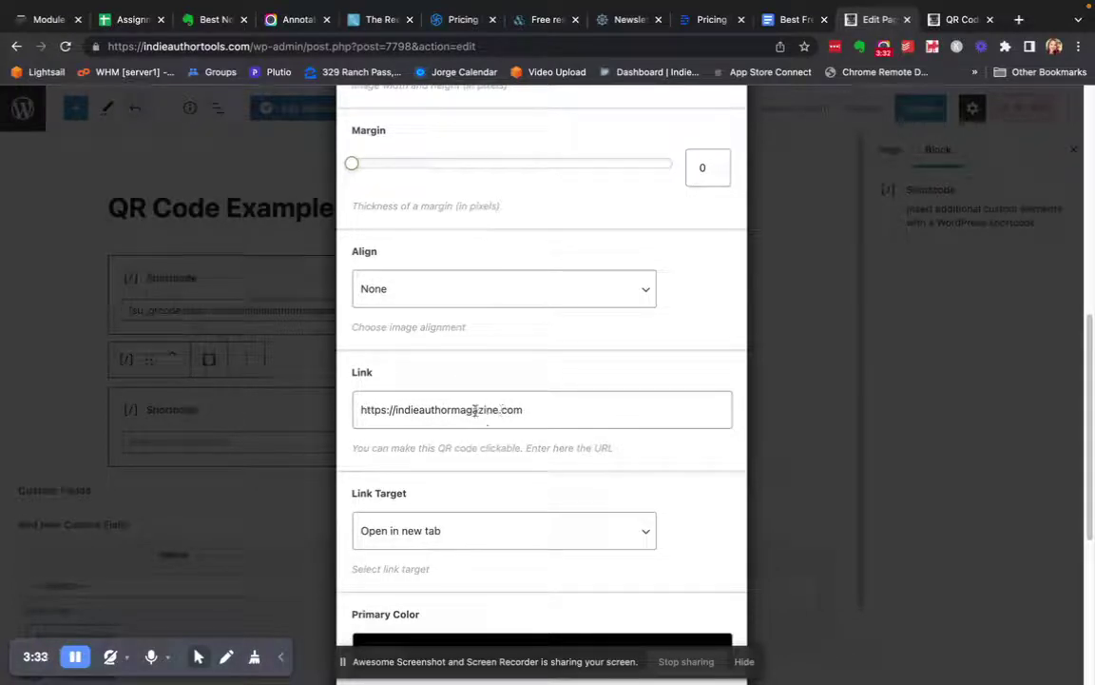
{"action": "scroll", "coordinate": [426, 418], "scroll_direction": "up", "scroll_amount": 10}
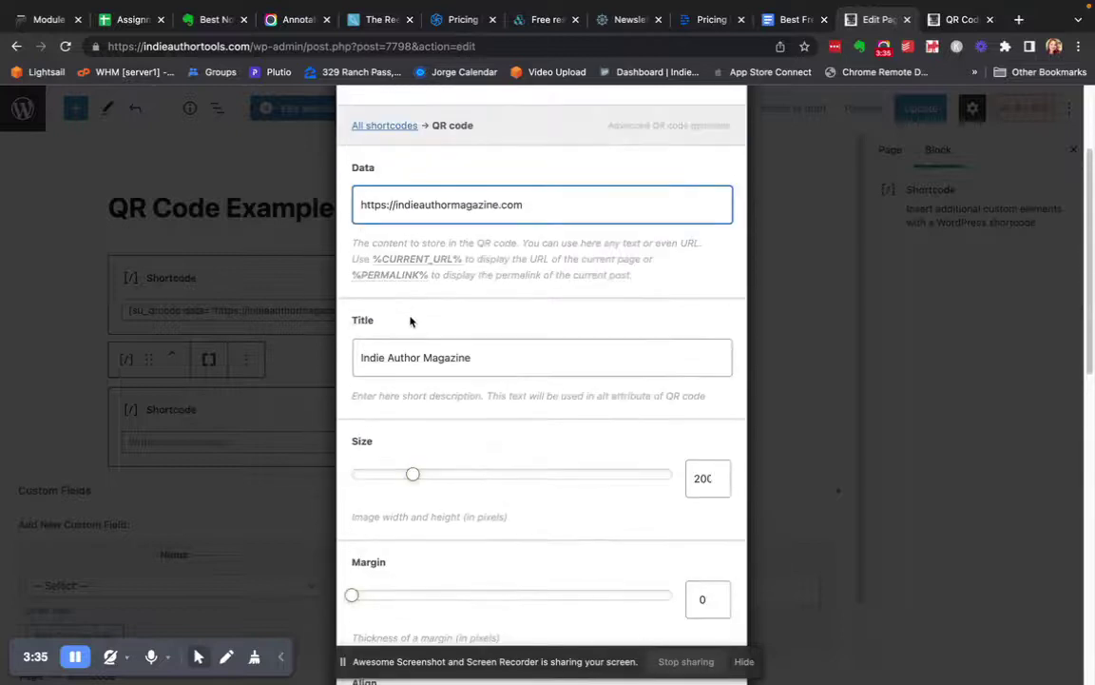
{"action": "scroll", "coordinate": [411, 321], "scroll_direction": "up", "scroll_amount": 4}
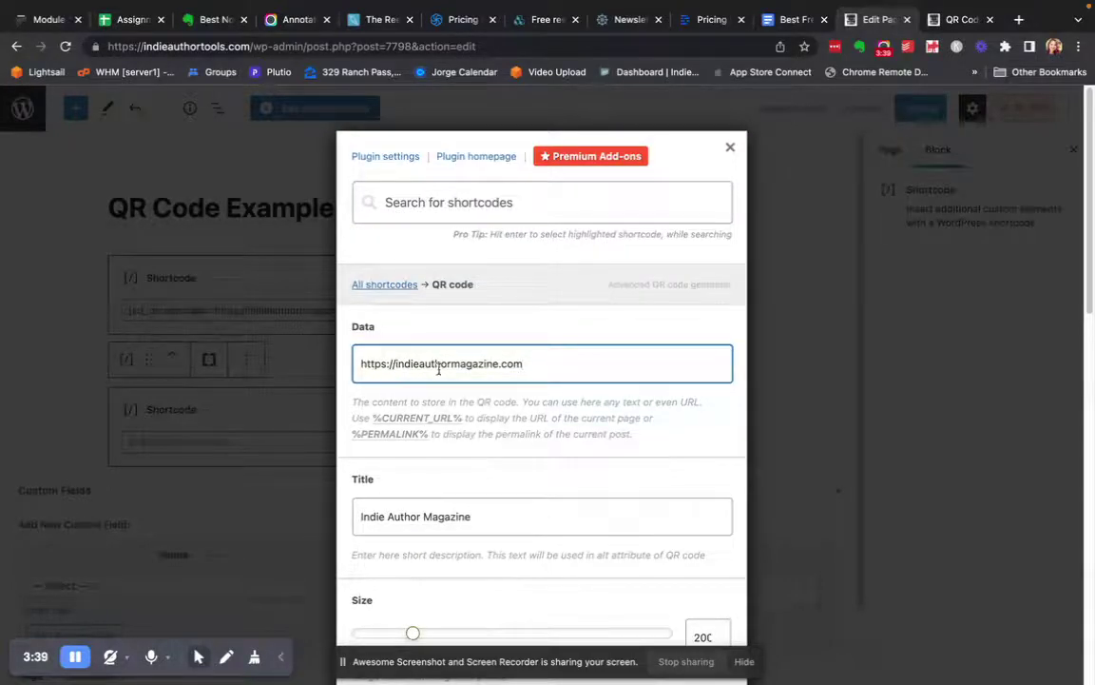
{"action": "scroll", "coordinate": [485, 404], "scroll_direction": "down", "scroll_amount": 1}
{"action": "scroll", "coordinate": [485, 404], "scroll_direction": "down", "scroll_amount": 10}
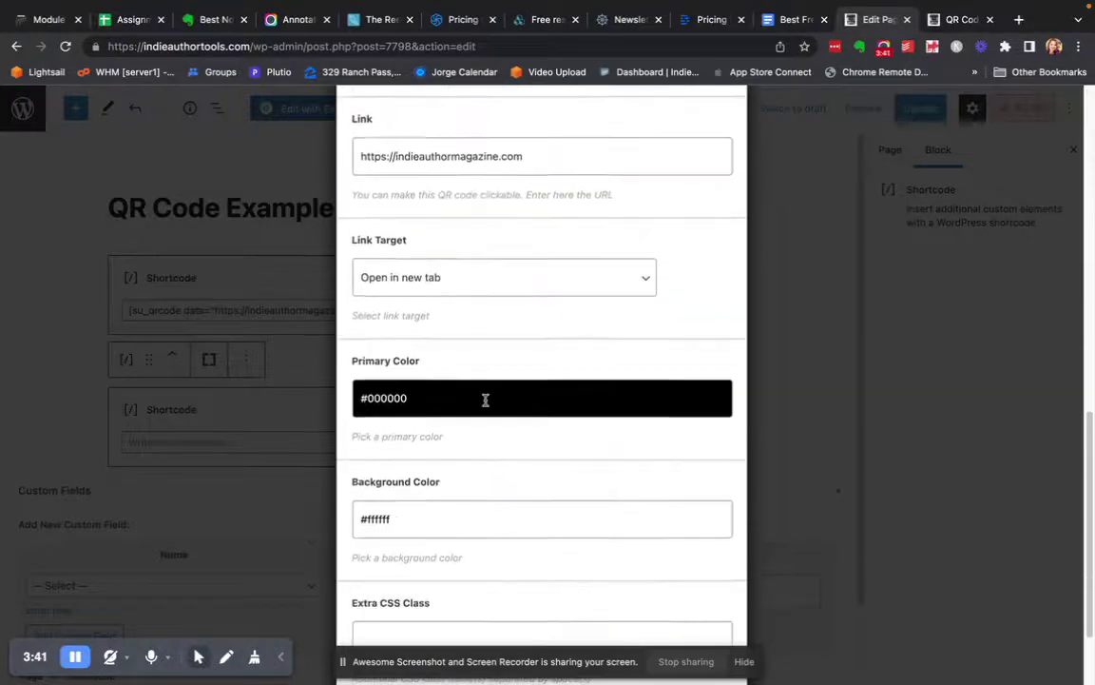
{"action": "scroll", "coordinate": [405, 260], "scroll_direction": "up", "scroll_amount": 3}
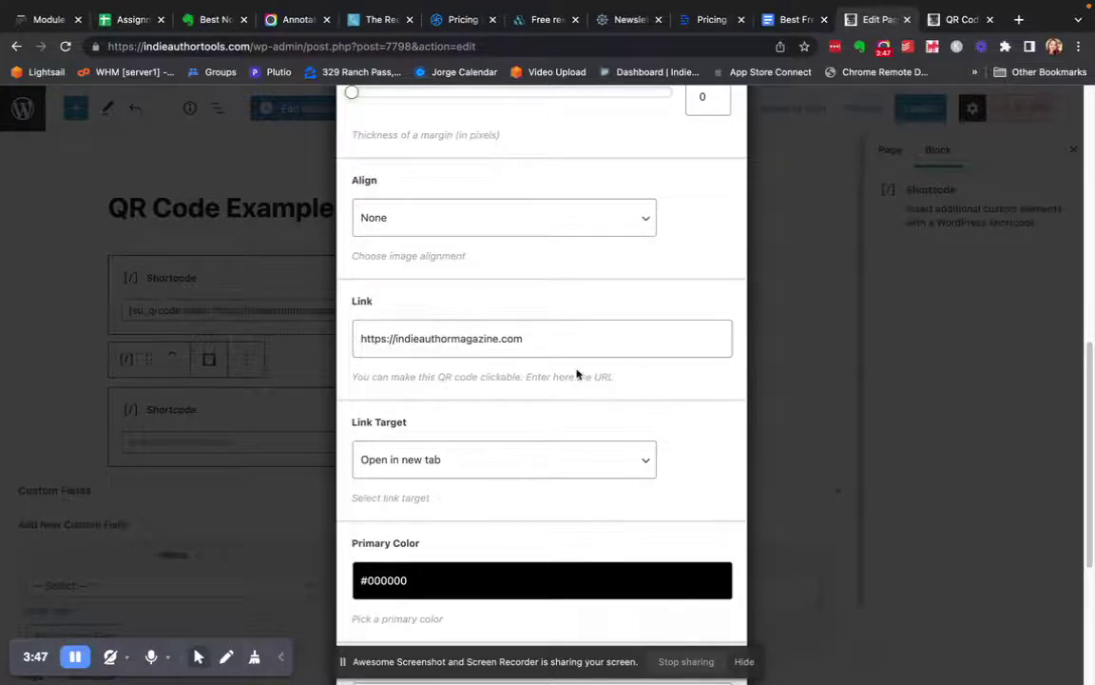
{"action": "scroll", "coordinate": [535, 382], "scroll_direction": "down", "scroll_amount": 2}
{"action": "scroll", "coordinate": [476, 400], "scroll_direction": "down", "scroll_amount": 1}
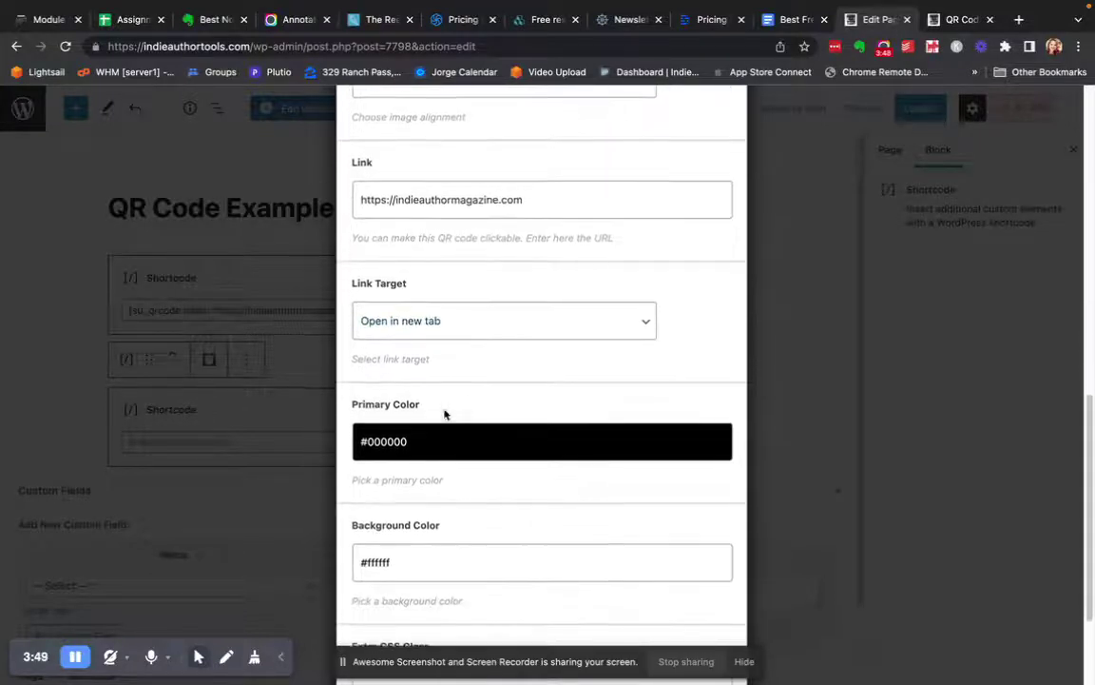
{"action": "scroll", "coordinate": [442, 423], "scroll_direction": "down", "scroll_amount": 3}
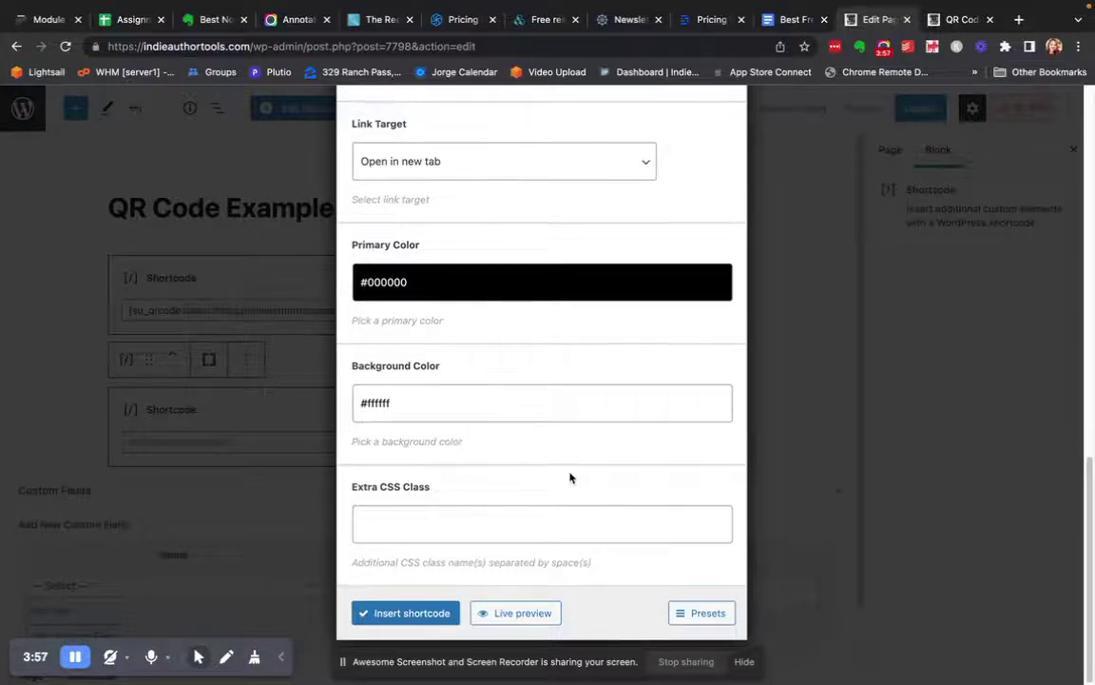
{"action": "scroll", "coordinate": [568, 472], "scroll_direction": "up", "scroll_amount": 2}
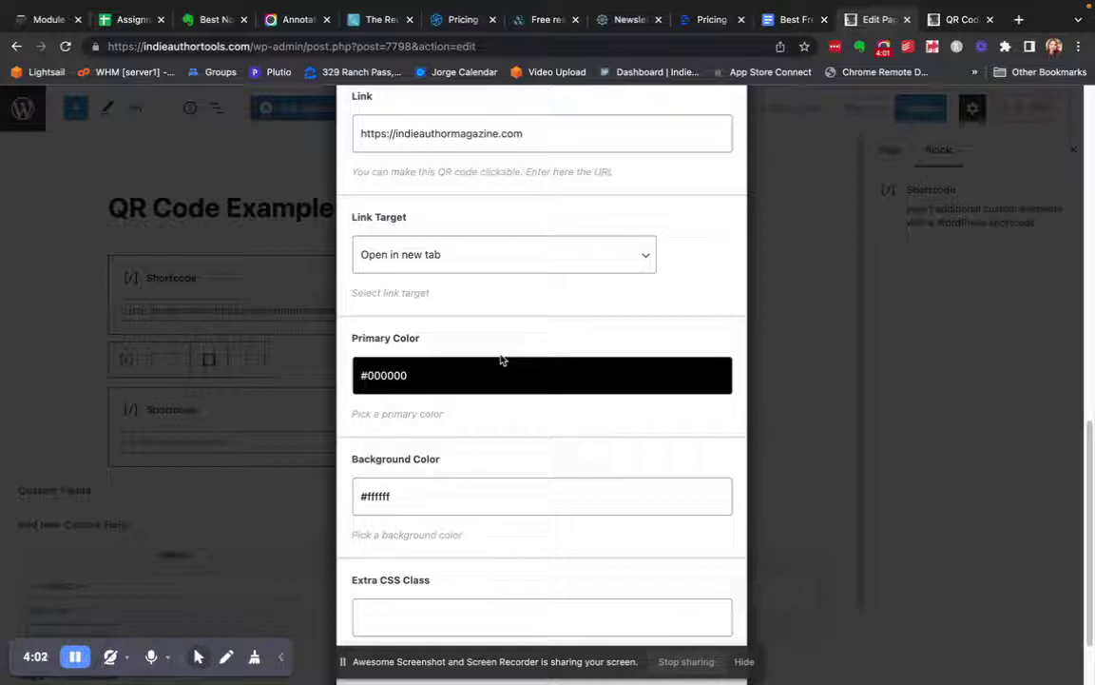
{"action": "scroll", "coordinate": [501, 359], "scroll_direction": "down", "scroll_amount": 2}
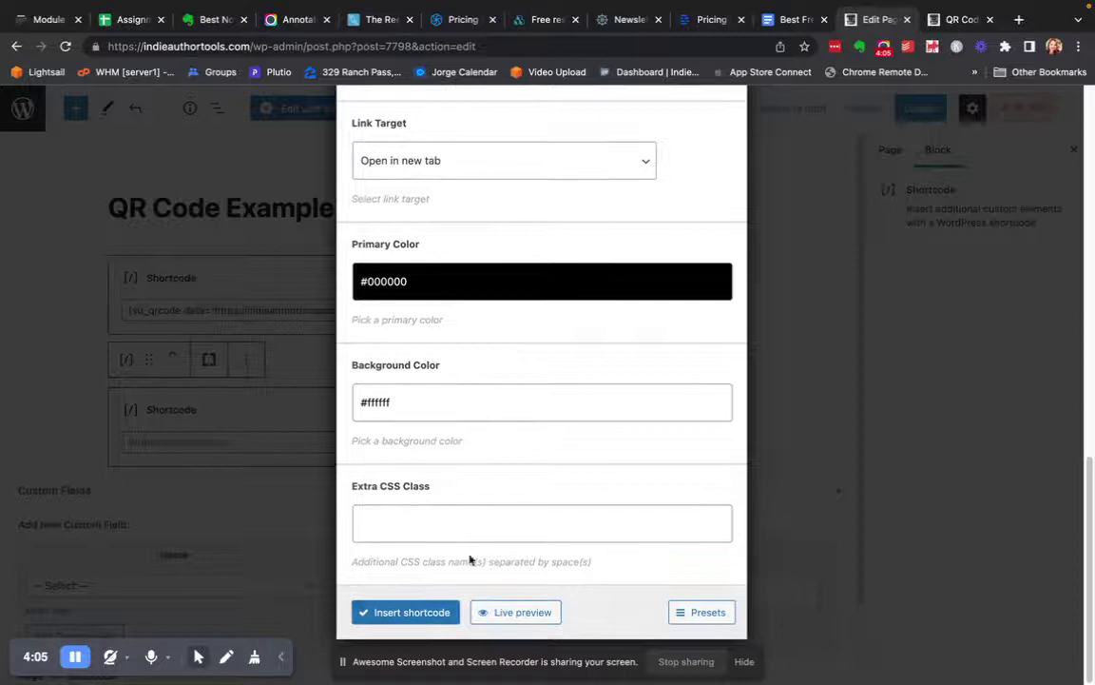
Insert the configured QR code shortcode and preview the page in a new tab.
{"action": "left_click", "coordinate": [403, 612]}
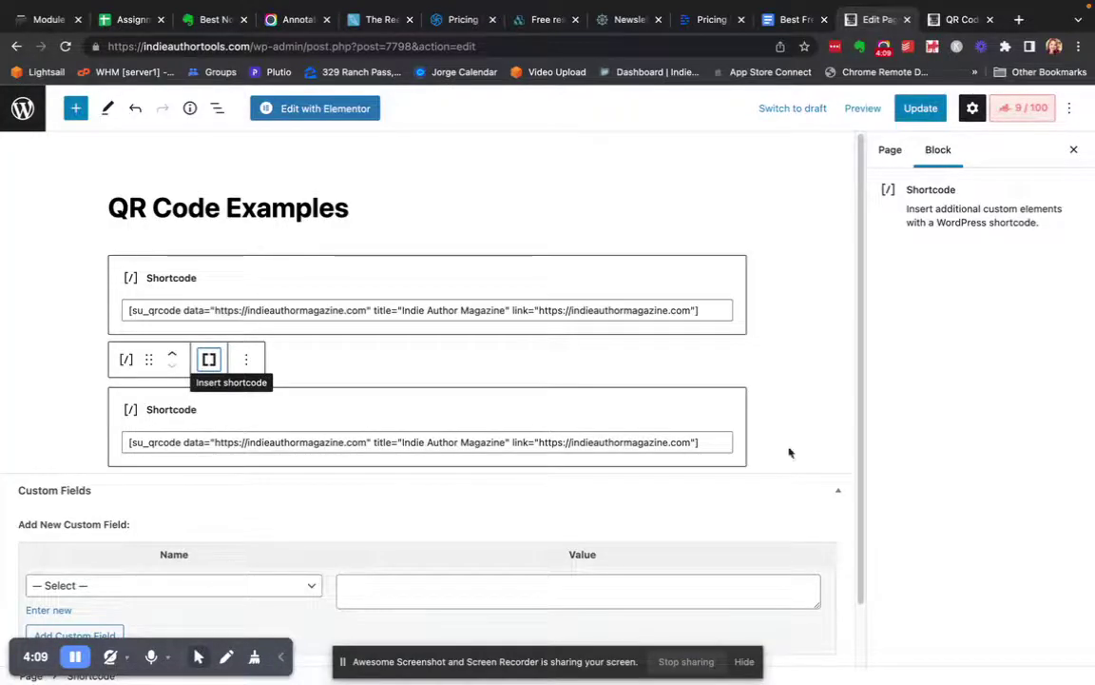
{"action": "left_click", "coordinate": [860, 110]}
{"action": "left_click", "coordinate": [739, 250]}
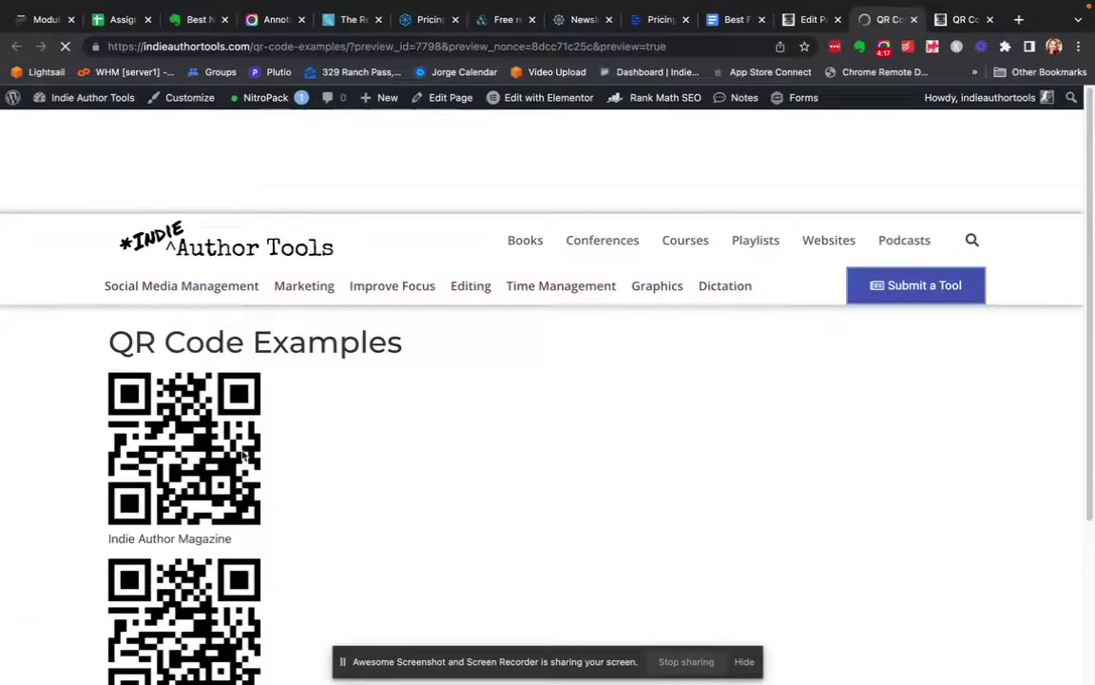
Scroll the preview to the second QR code and check its image options.
{"action": "scroll", "coordinate": [501, 449], "scroll_direction": "down", "scroll_amount": 2}
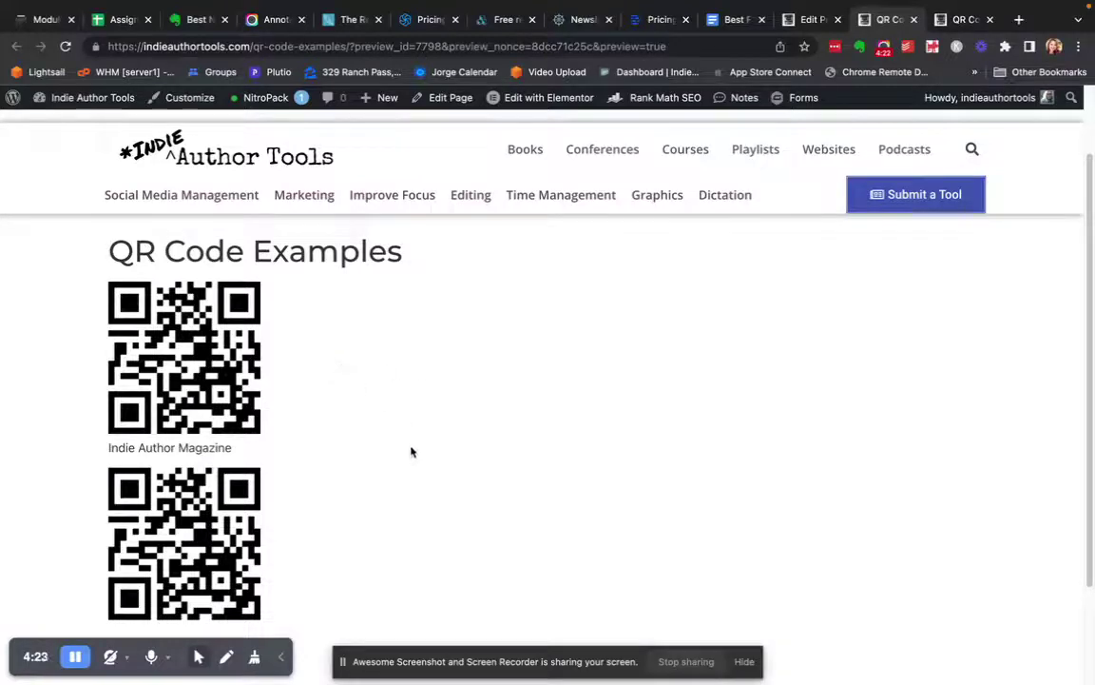
{"action": "scroll", "coordinate": [447, 447], "scroll_direction": "down", "scroll_amount": 2}
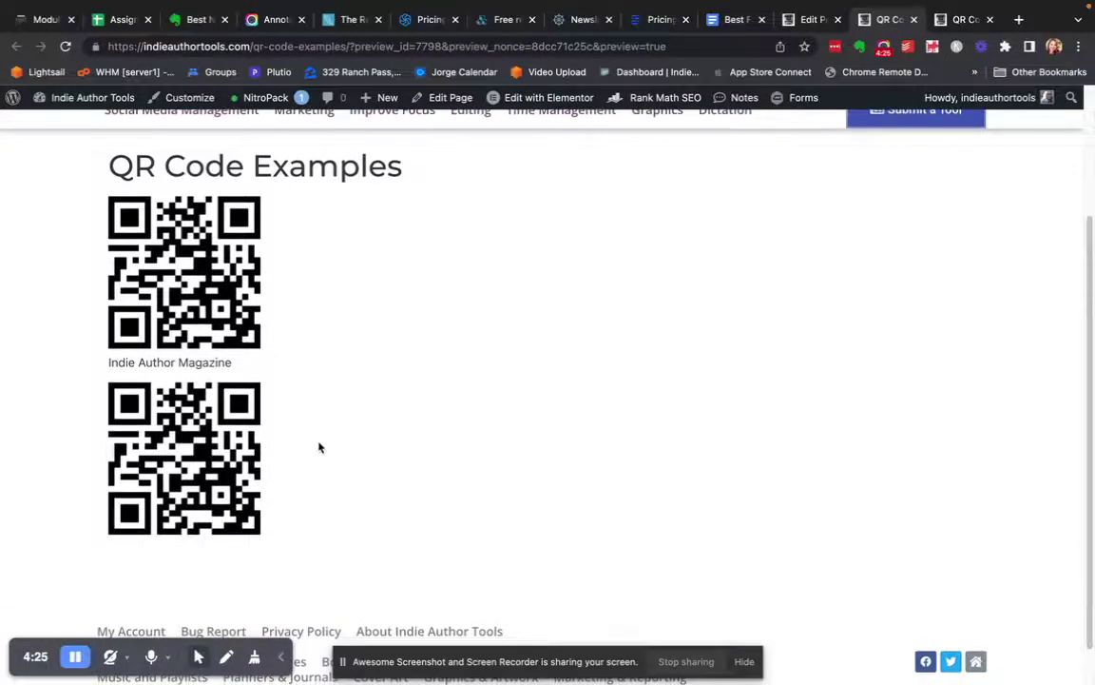
{"action": "right_click", "coordinate": [177, 404]}
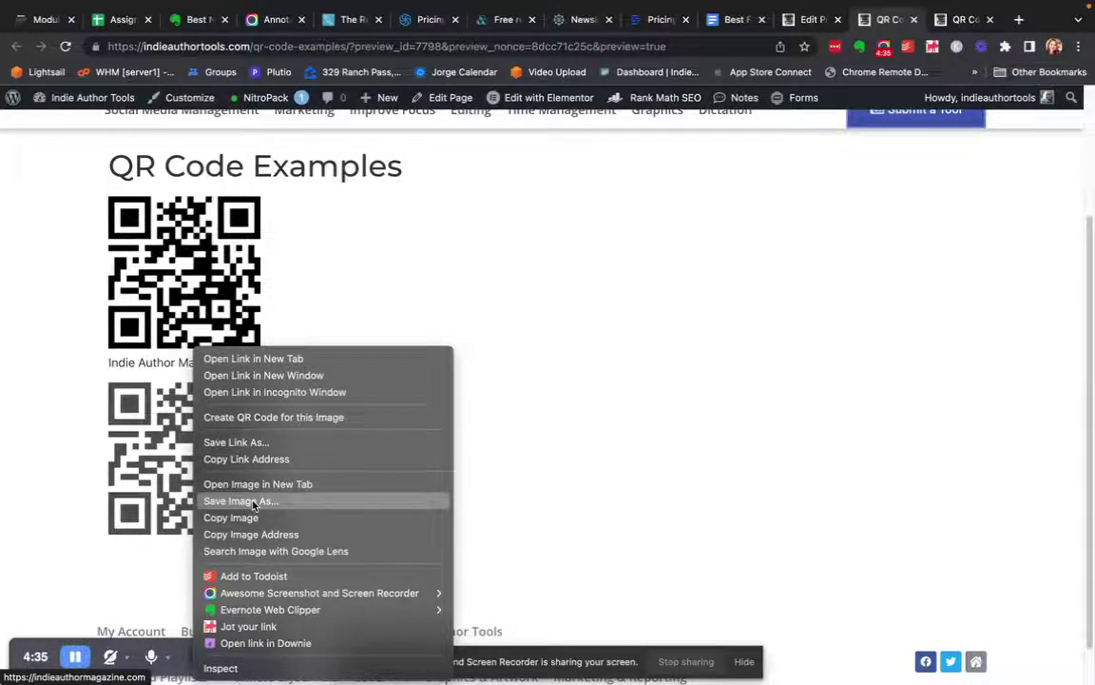
{"action": "left_click", "coordinate": [753, 428]}
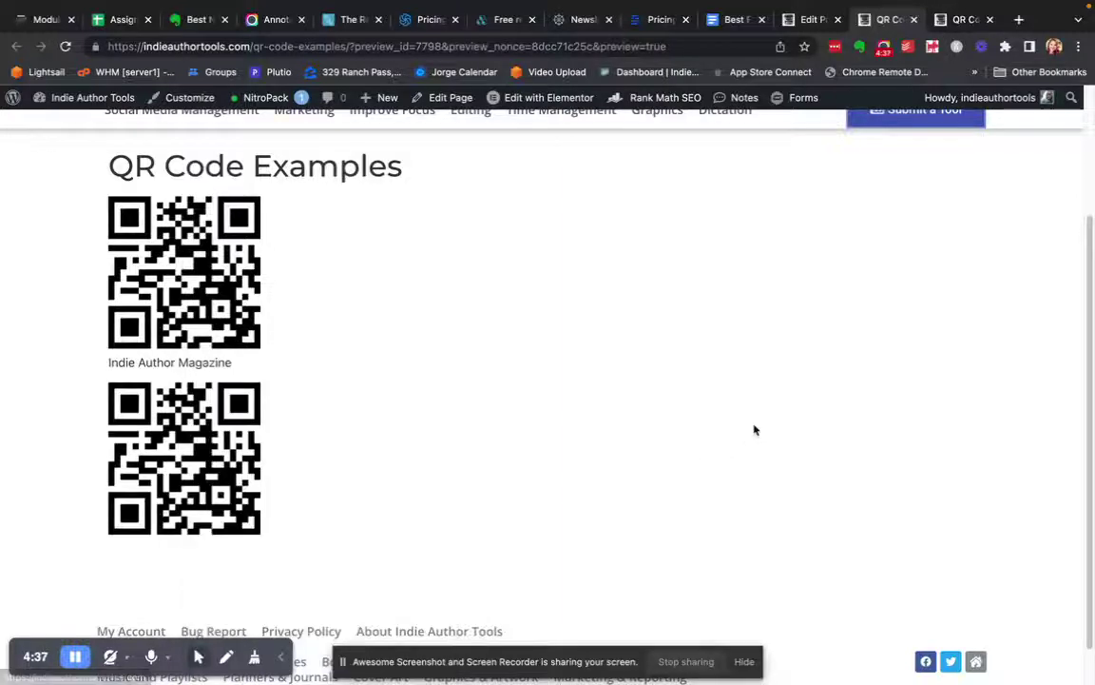